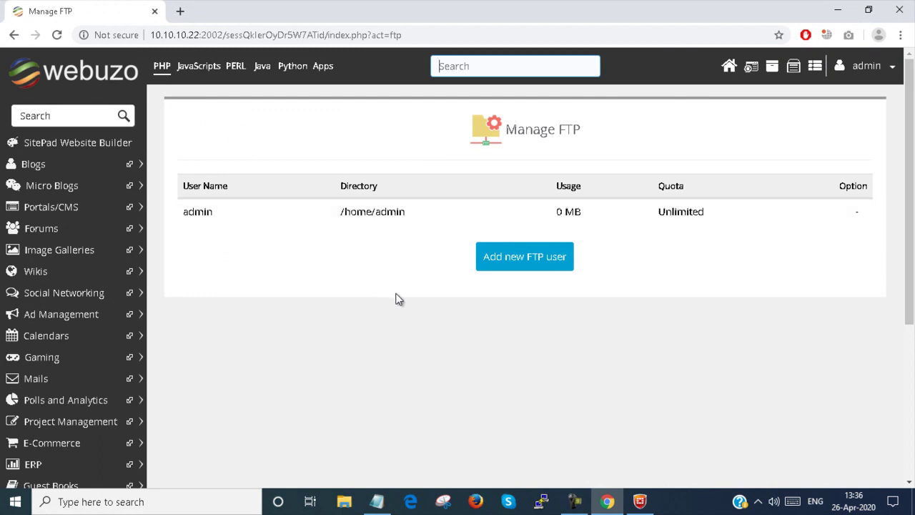
- Leave the Manage FTP list and return to the Webuzo home dashboard
{"action": "left_click", "coordinate": [515, 272]}
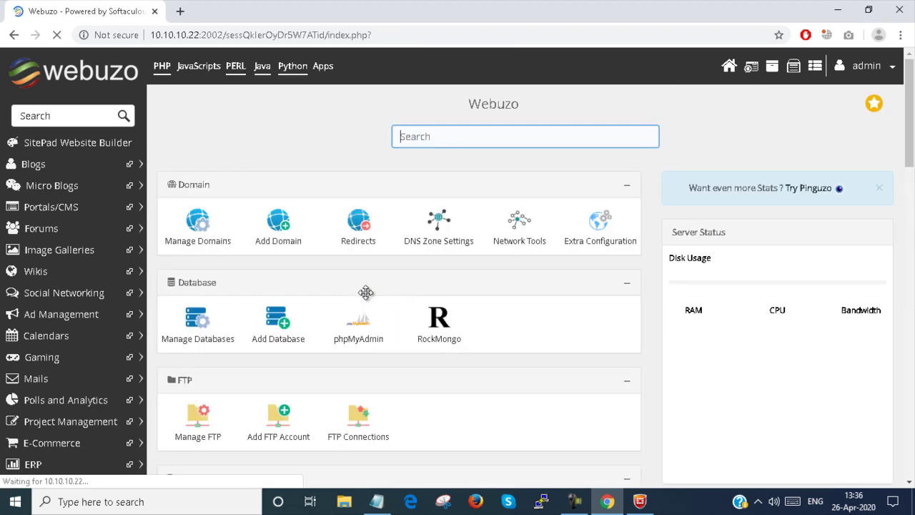
- Reach a blank Add FTP Account form through Home > Manage FTP > Add new FTP user
{"action": "left_click", "coordinate": [279, 427]}
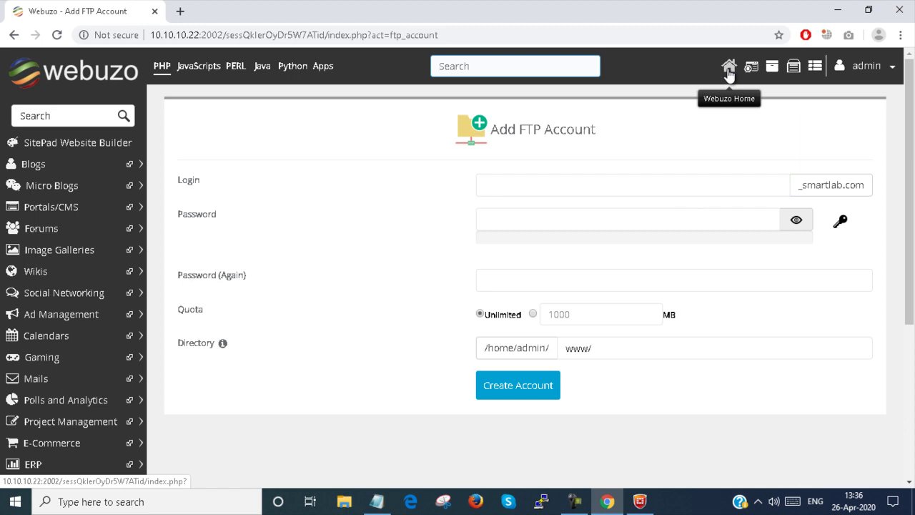
{"action": "left_click", "coordinate": [624, 182]}
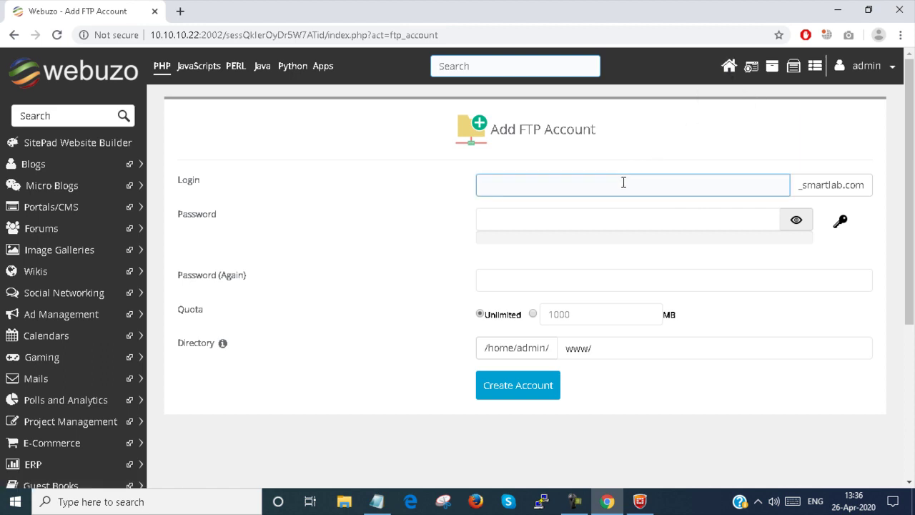
{"action": "left_click", "coordinate": [802, 185]}
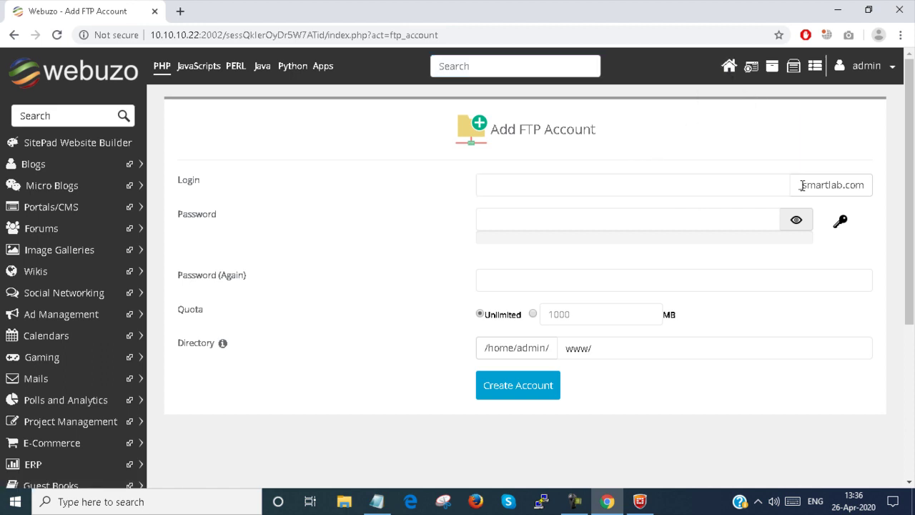
{"action": "left_click", "coordinate": [732, 71]}
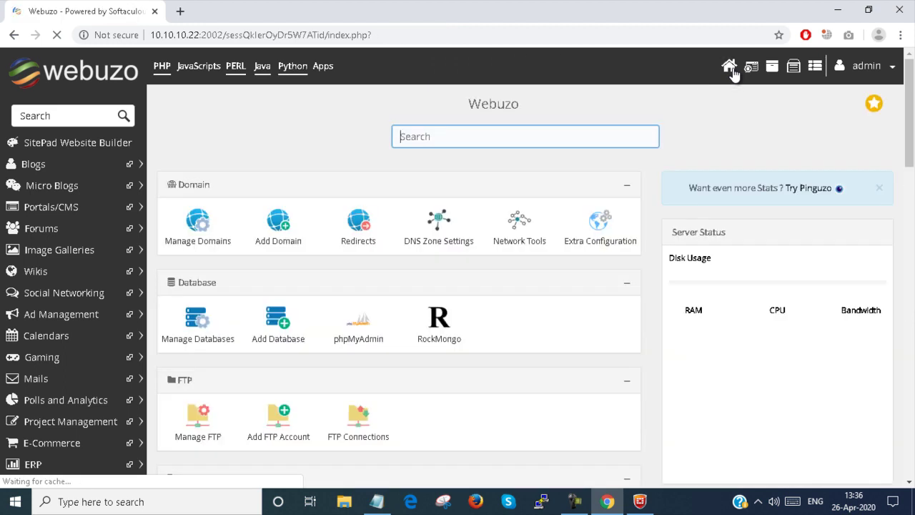
{"action": "left_click", "coordinate": [193, 437]}
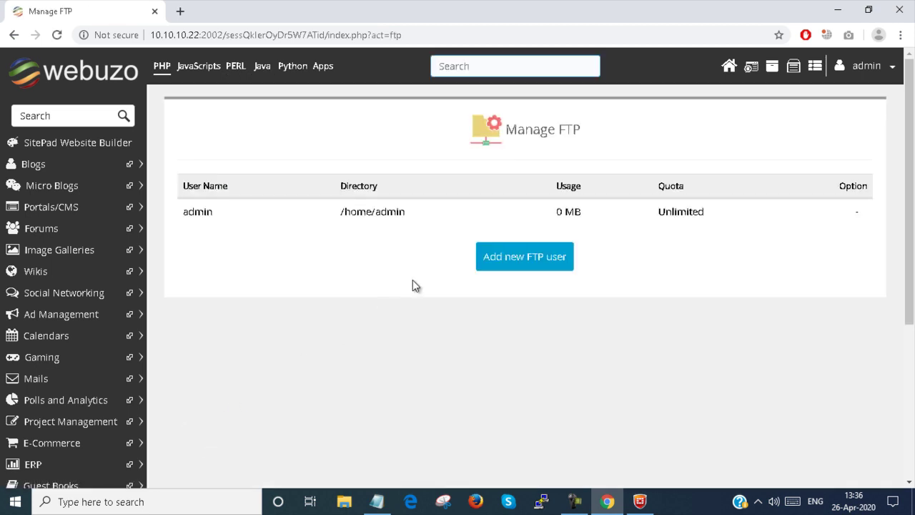
{"action": "left_click", "coordinate": [523, 259]}
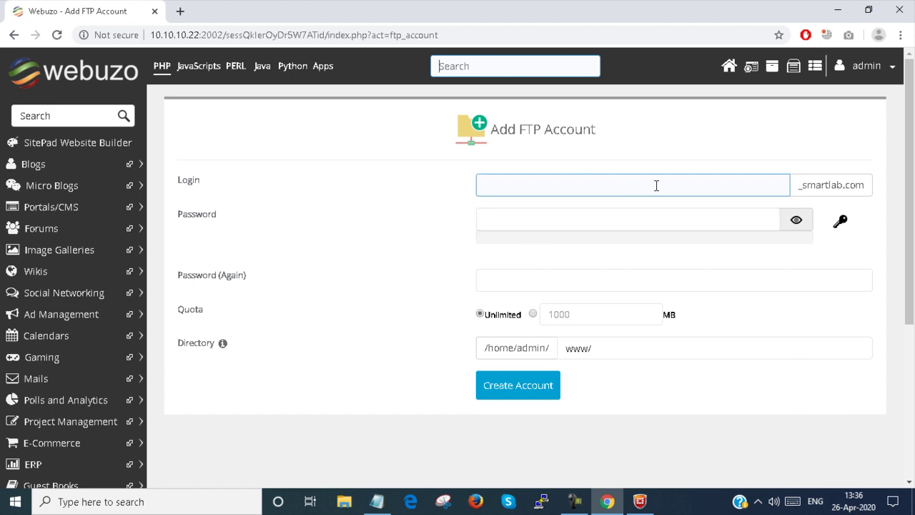
- Create FTP login u1 on _smartlab.com with a password, Unlimited quota and directory www/u1
{"action": "left_click", "coordinate": [655, 184]}
{"action": "left_click_drag", "start_coordinate": [801, 187], "coordinate": [867, 192]}
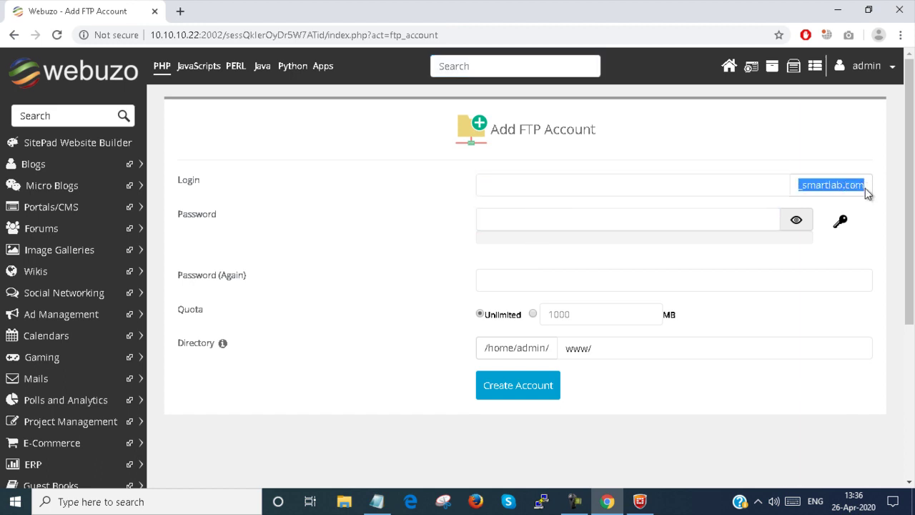
{"action": "left_click", "coordinate": [629, 187]}
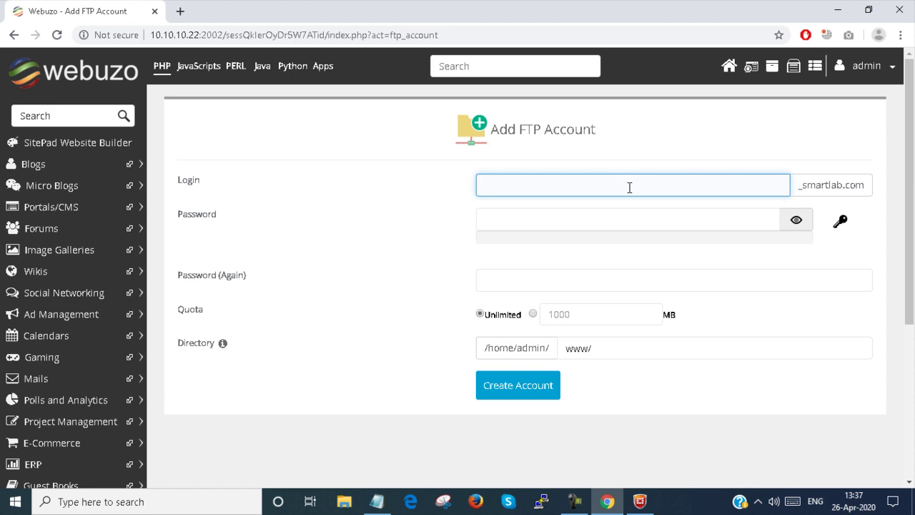
{"action": "type", "text": "u1"}
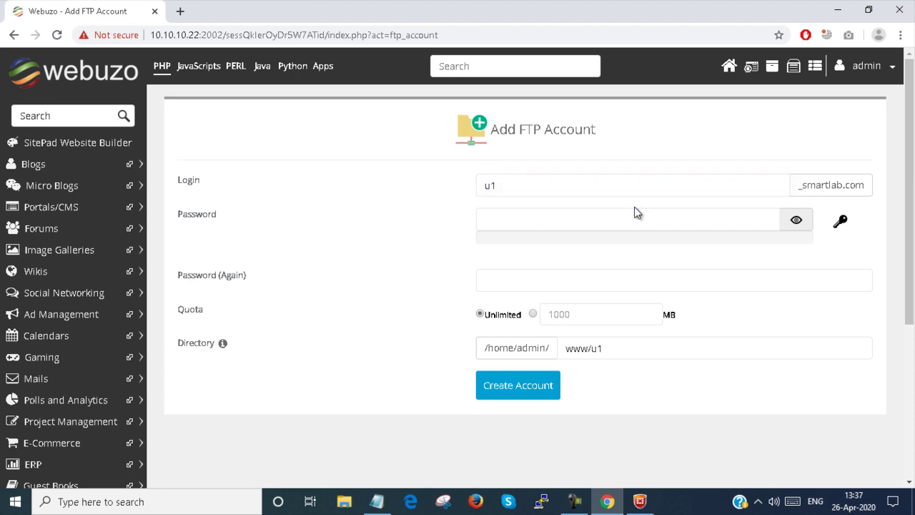
{"action": "left_click", "coordinate": [636, 222]}
{"action": "type", "text": "••••••"}
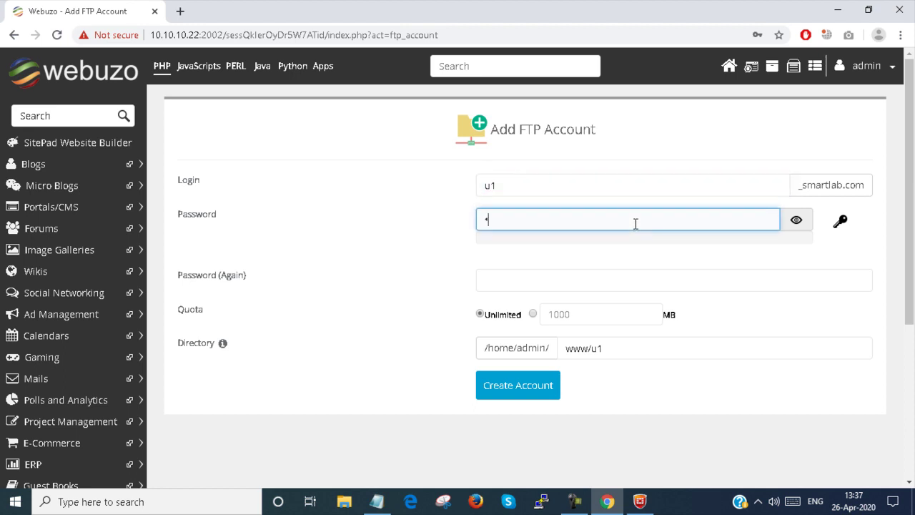
{"action": "type", "text": "•"}
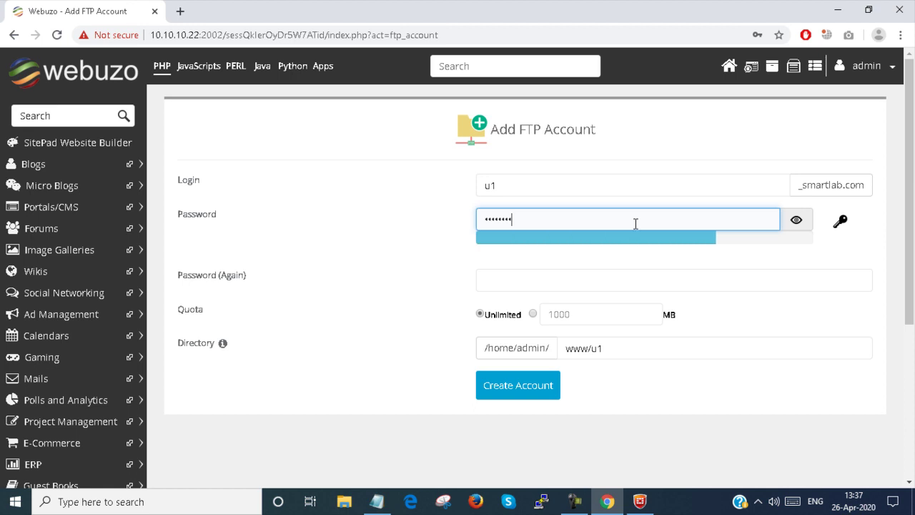
{"action": "left_click", "coordinate": [594, 276]}
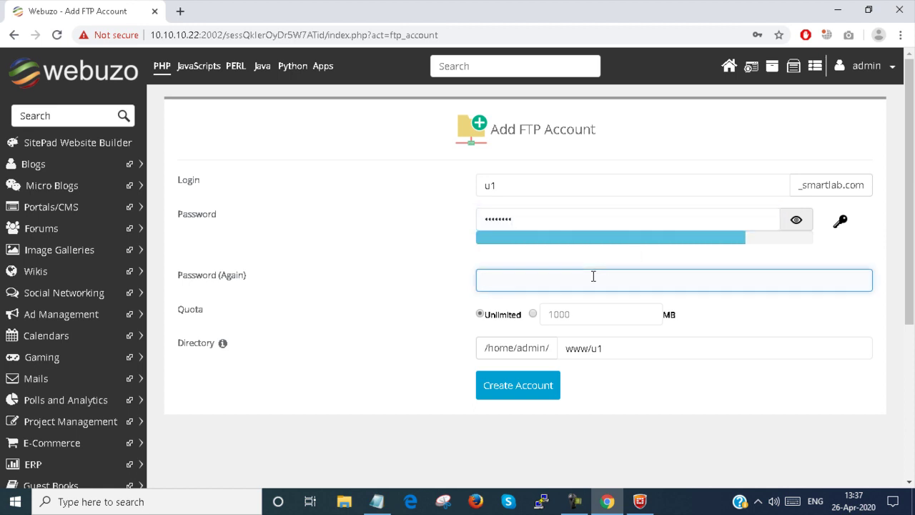
{"action": "type", "text": "••••••••"}
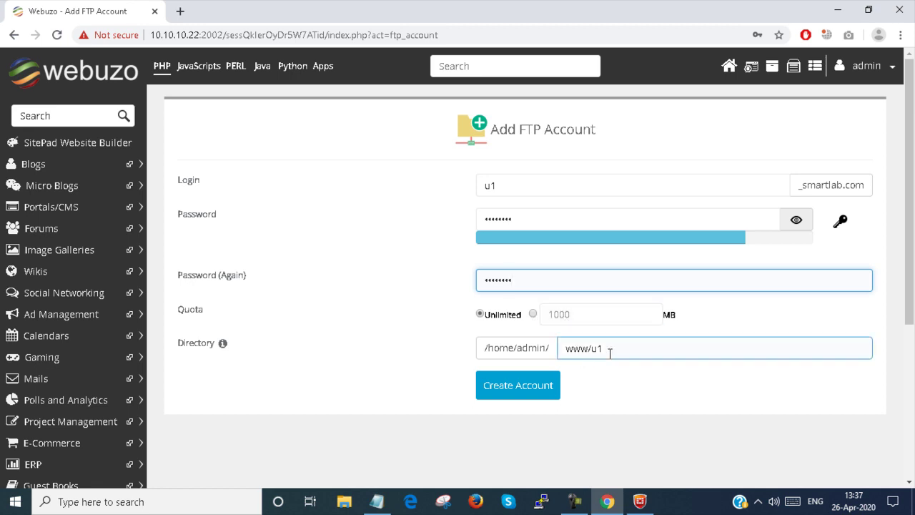
{"action": "left_click", "coordinate": [527, 388]}
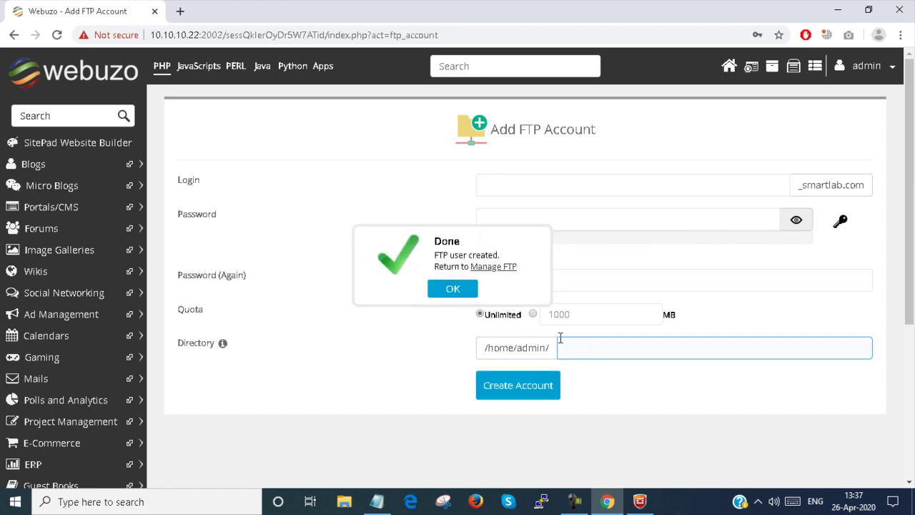
- Re-save the Unlimited quota for u1_smartlab.com from the Manage FTP list
{"action": "left_click", "coordinate": [453, 290]}
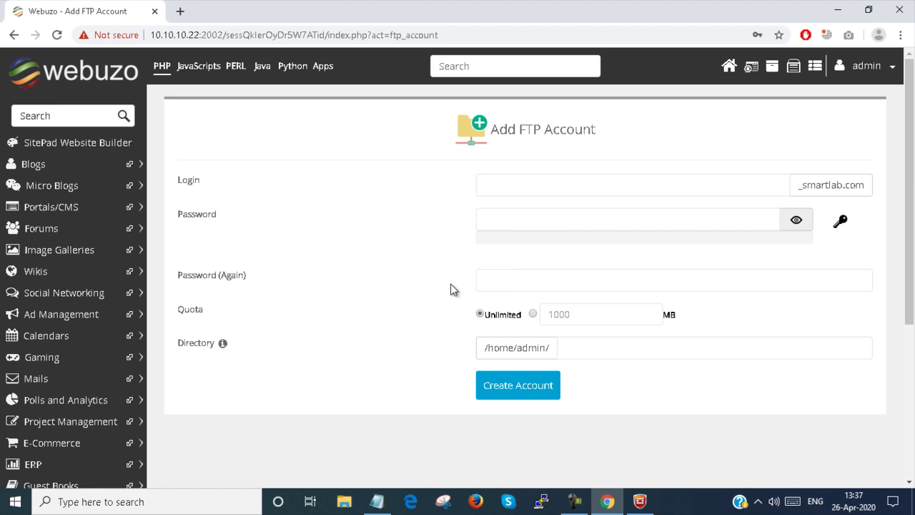
{"action": "left_click", "coordinate": [728, 69]}
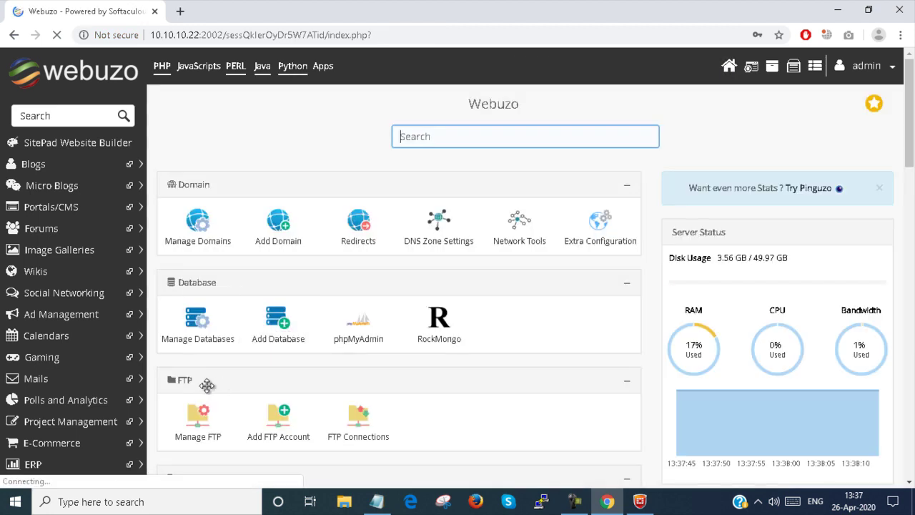
{"action": "left_click", "coordinate": [198, 431]}
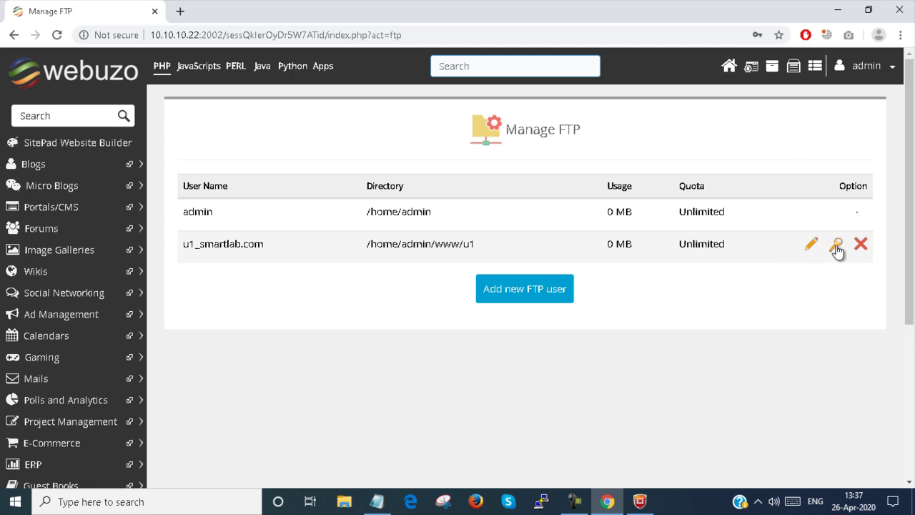
{"action": "left_click", "coordinate": [812, 245]}
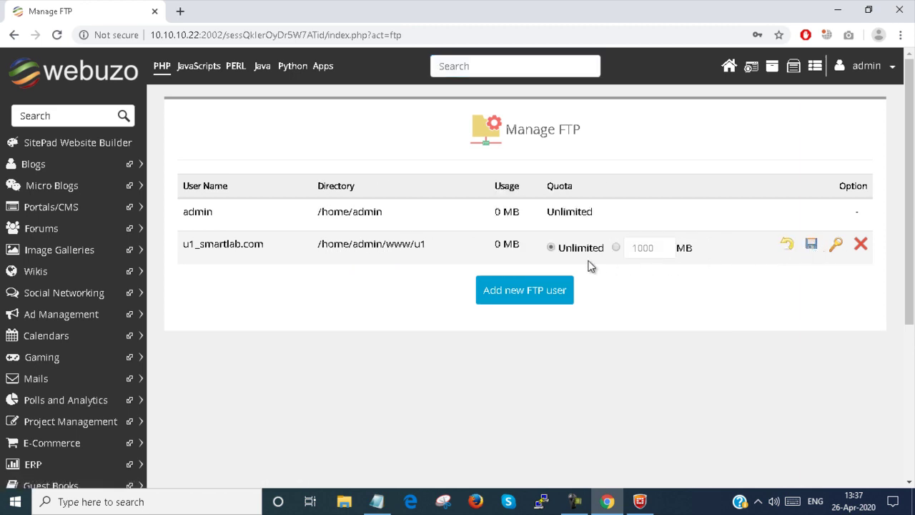
{"action": "left_click", "coordinate": [813, 245]}
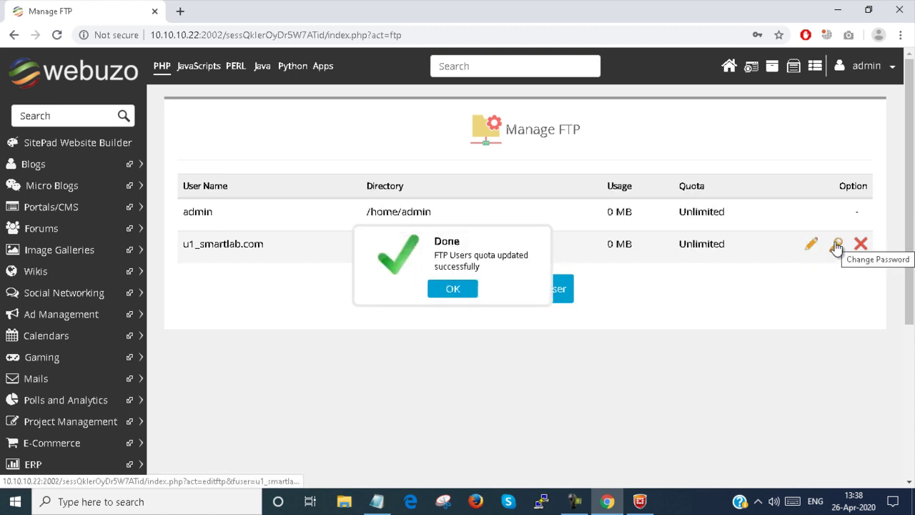
- Dismiss the quota-updated confirmation and minimise the browser to the desktop
{"action": "left_click", "coordinate": [446, 288]}
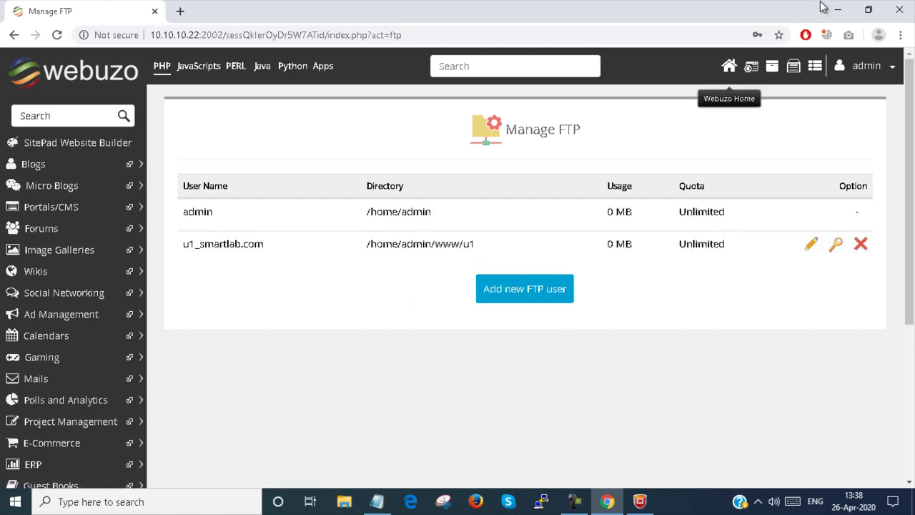
{"action": "left_click", "coordinate": [838, 9]}
{"action": "left_click", "coordinate": [838, 6]}
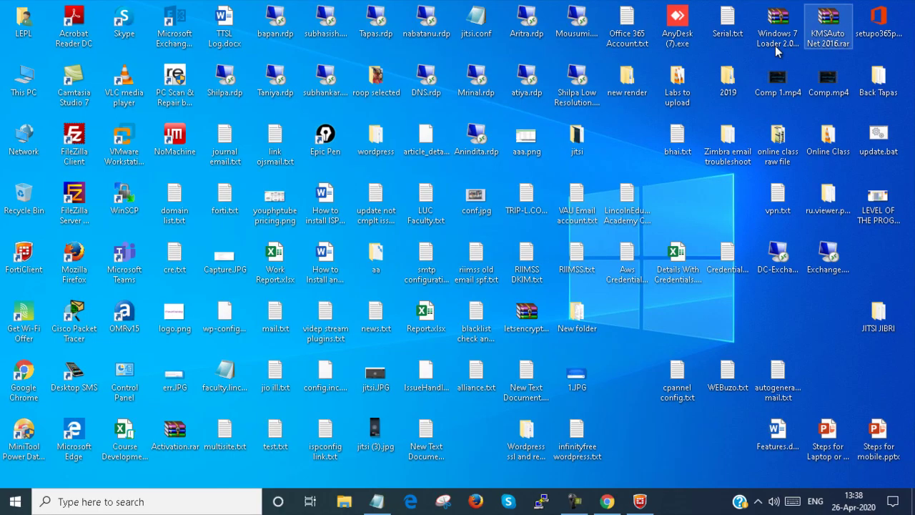
- In WinSCP, try logging in to 10.10.10.23 as u1_smartlab.com, then cancel the attempt
{"action": "double_click", "coordinate": [122, 204]}
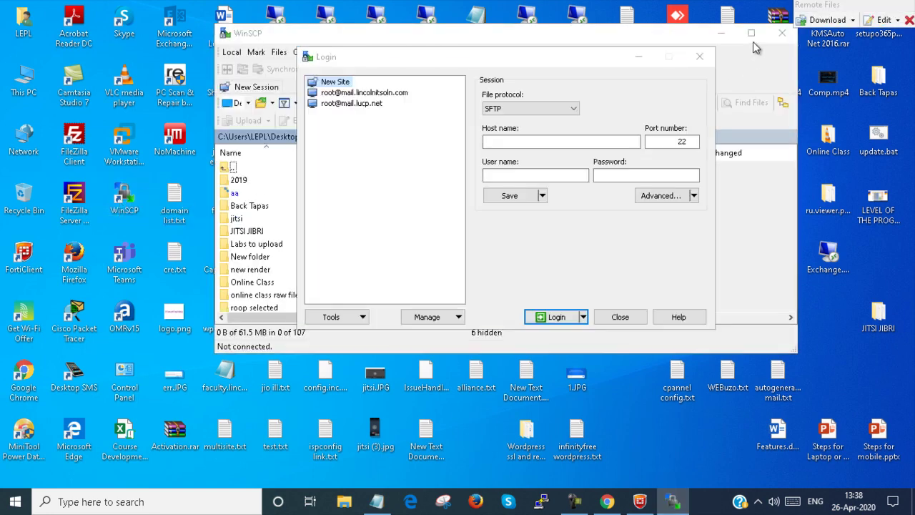
{"action": "left_click", "coordinate": [532, 142]}
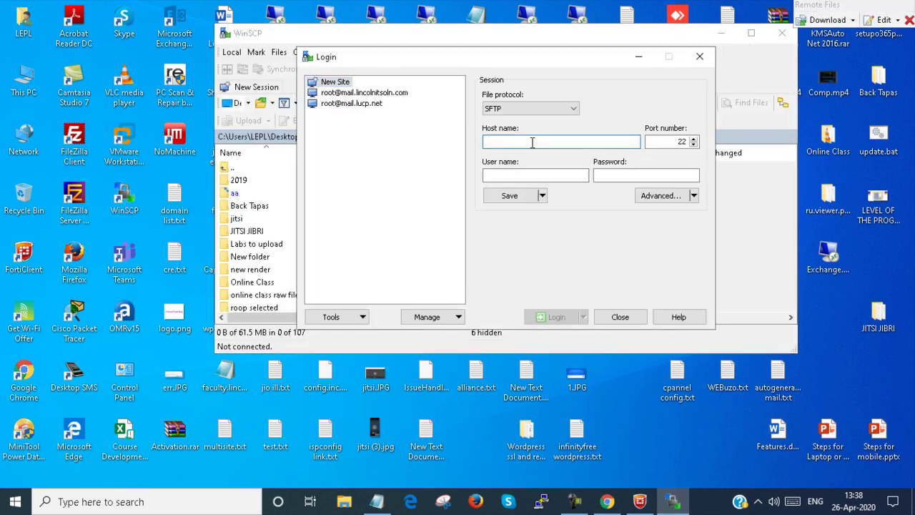
{"action": "type", "text": "10.10.10.23"}
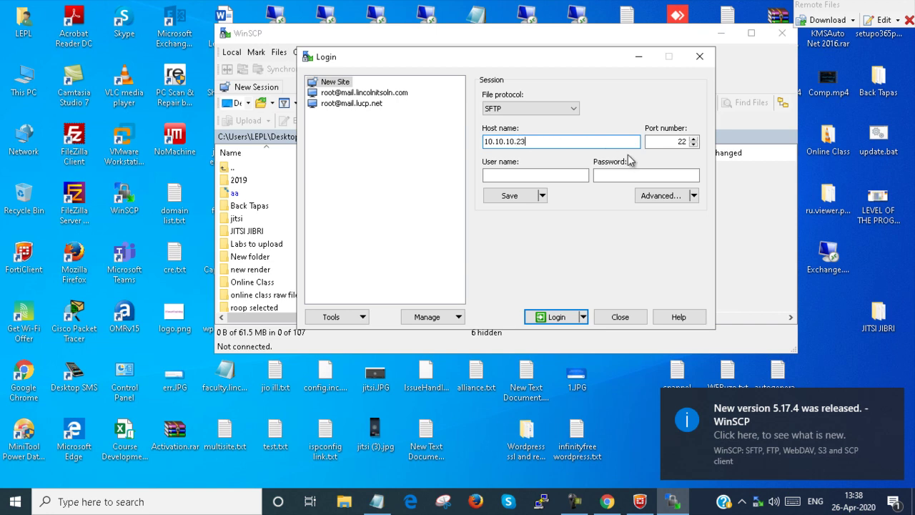
{"action": "left_click", "coordinate": [545, 176]}
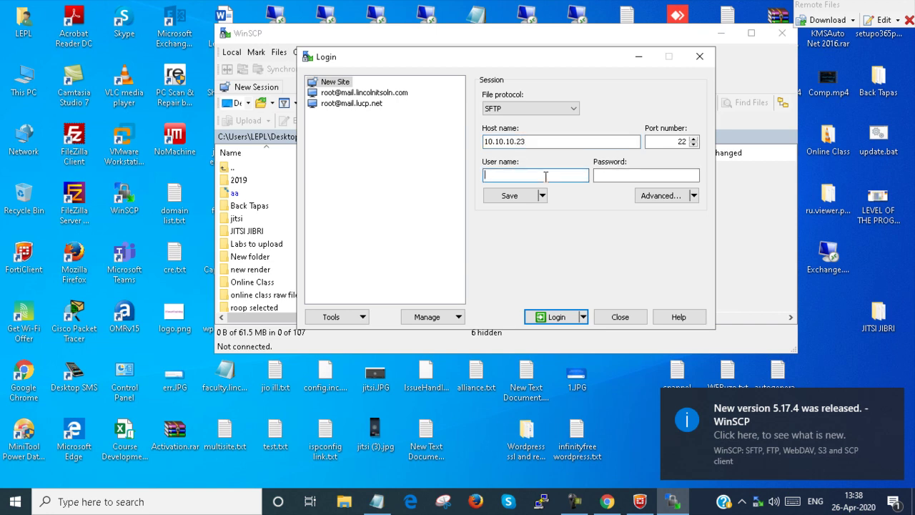
{"action": "left_click", "coordinate": [608, 502]}
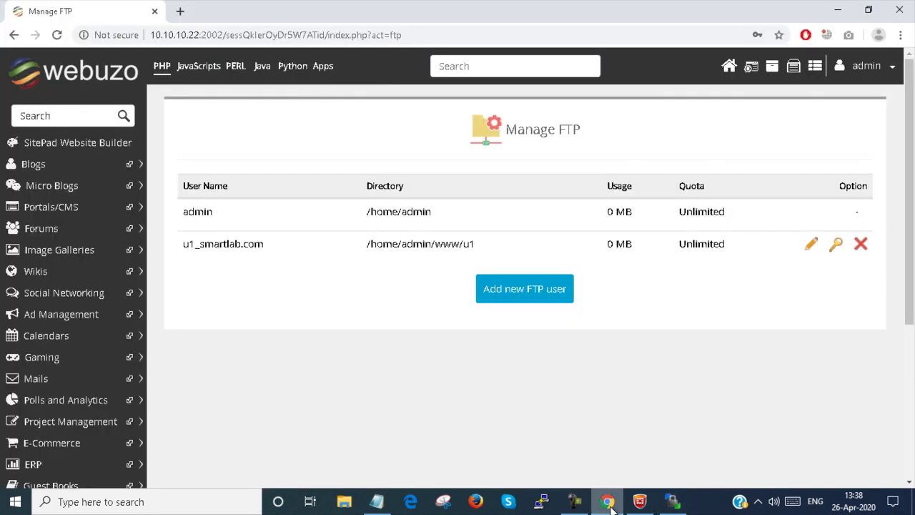
{"action": "left_click", "coordinate": [608, 503]}
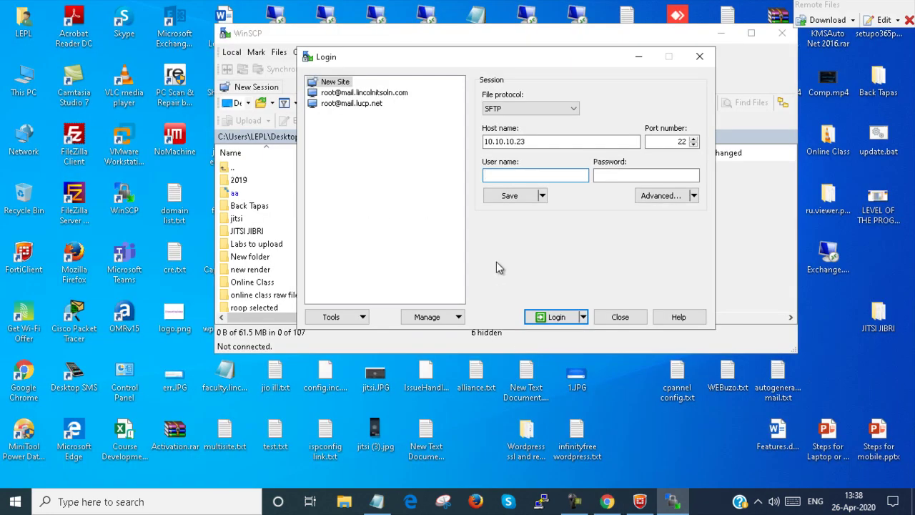
{"action": "type", "text": "u1_smartlab.com"}
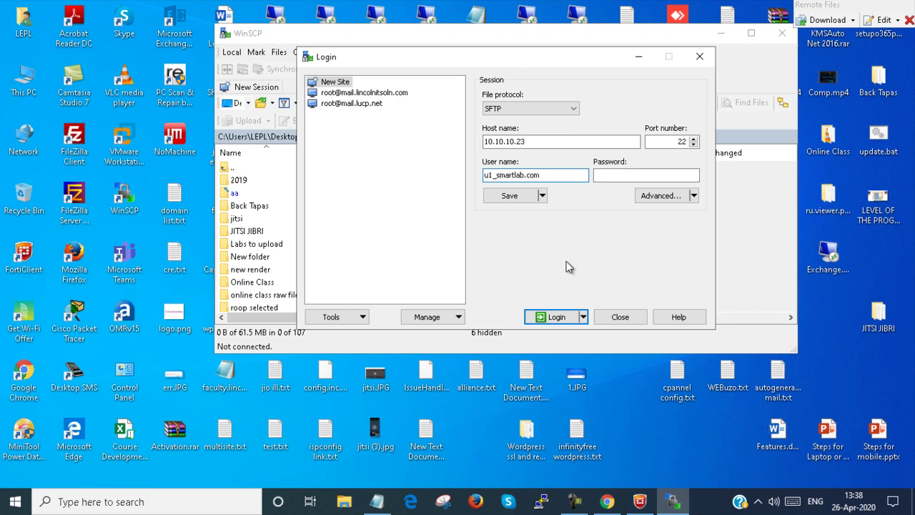
{"action": "left_click", "coordinate": [630, 176]}
{"action": "type", "text": "•"}
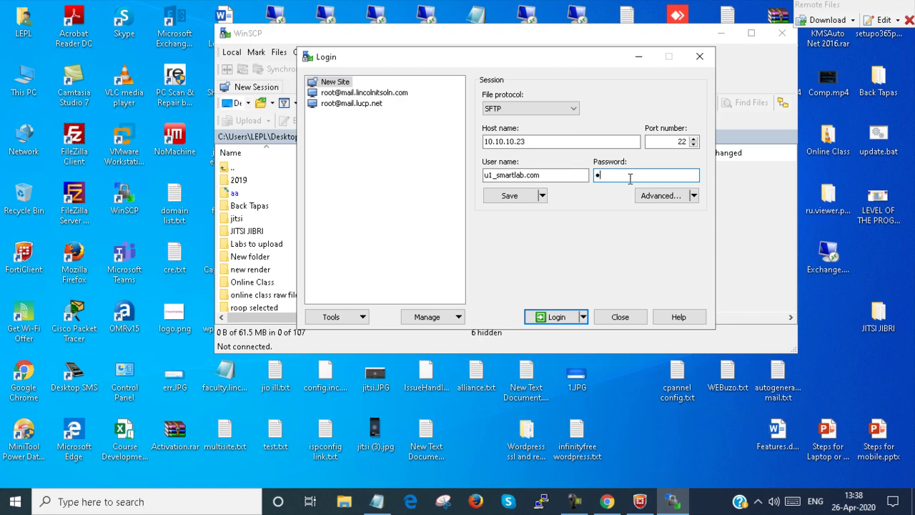
{"action": "type", "text": "••••"}
{"action": "left_click", "coordinate": [551, 322]}
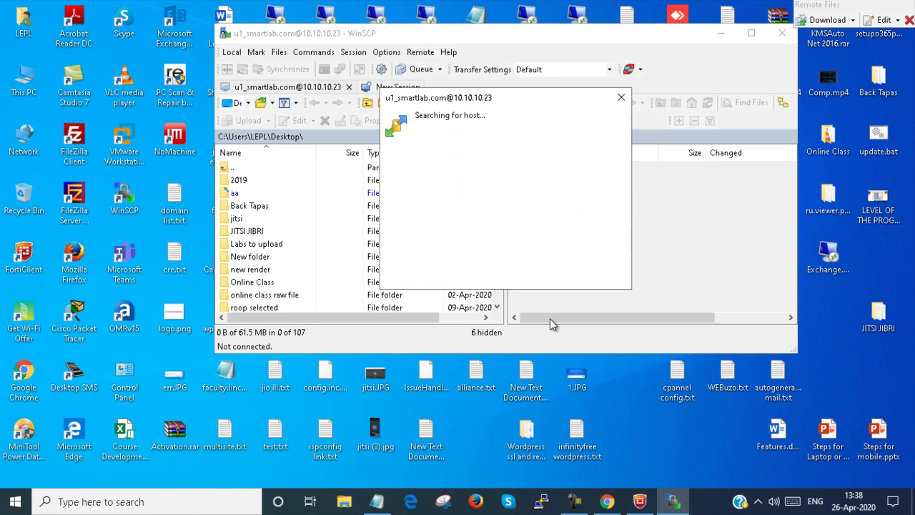
{"action": "left_click", "coordinate": [620, 98]}
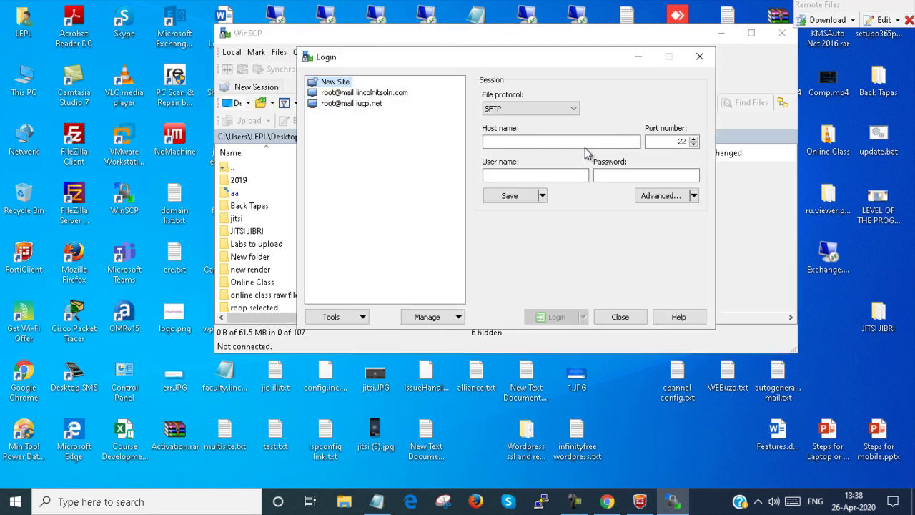
- Log in with WinSCP to host 10.10.10.22 as u1_smartlab.com with its password
{"action": "left_click", "coordinate": [562, 142]}
{"action": "type", "text": "10."}
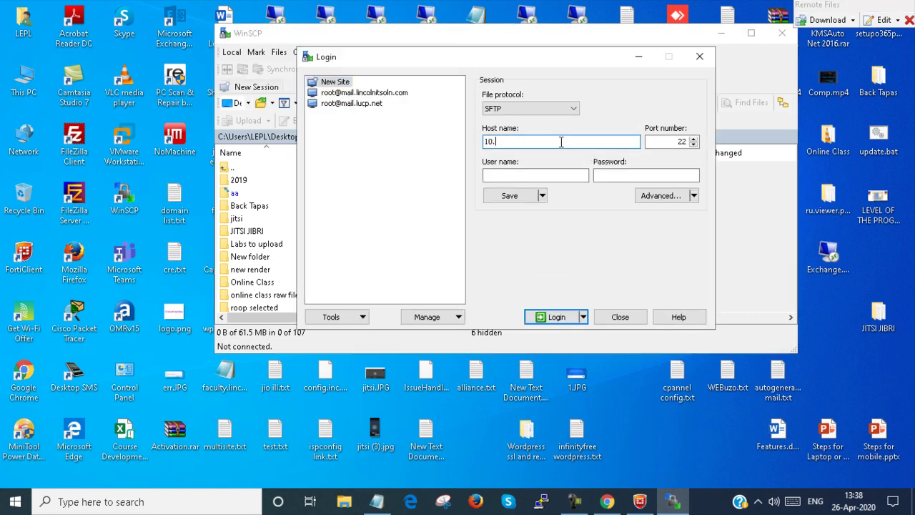
{"action": "type", "text": "10.10.22"}
{"action": "key", "text": "Tab"}
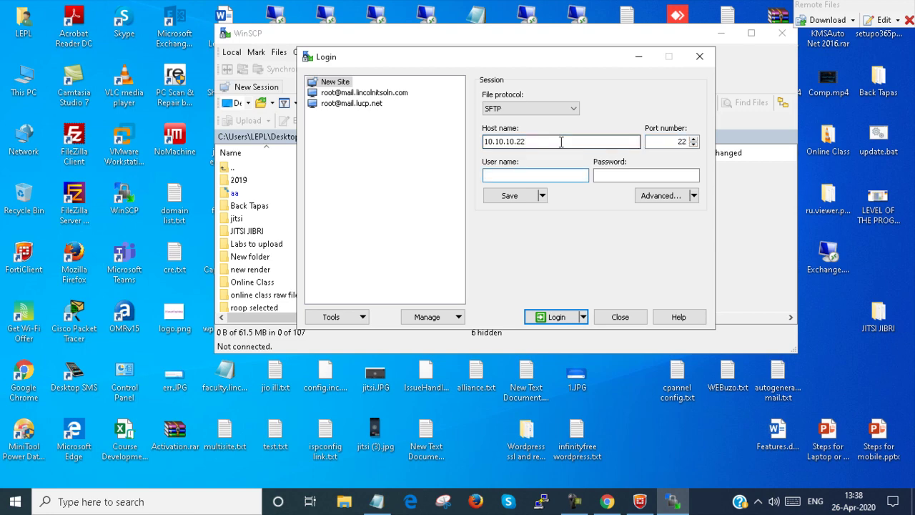
{"action": "type", "text": "u1@"}
{"action": "type", "text": "sma"}
{"action": "key", "text": "BackSpace"}
{"action": "key", "text": "BackSpace"}
{"action": "key", "text": "BackSpace"}
{"action": "key", "text": "BackSpace"}
{"action": "key", "text": "BackSpace"}
{"action": "key", "text": "Tab"}
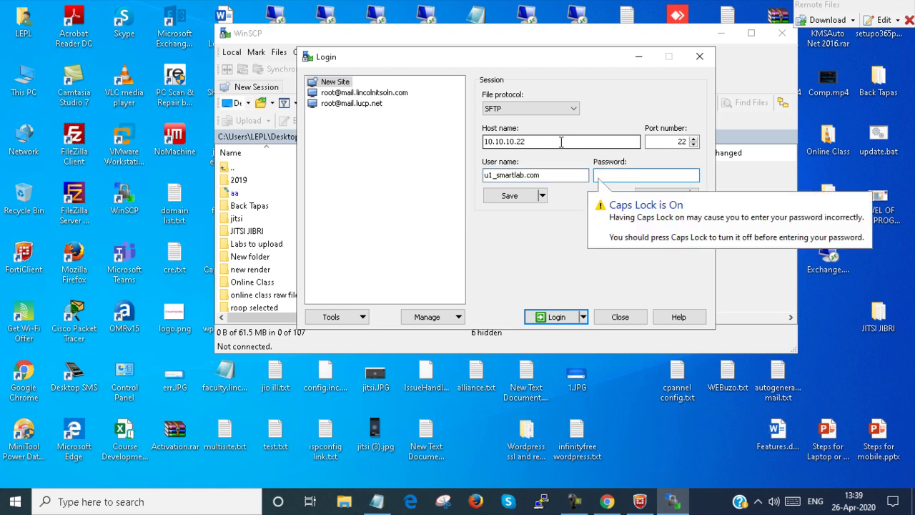
{"action": "key", "text": "Caps_Lock"}
{"action": "type", "text": "ab"}
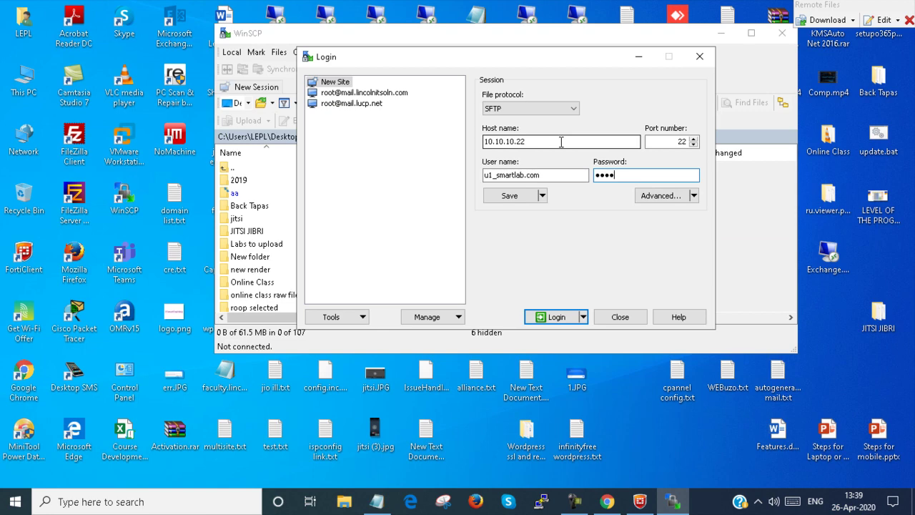
{"action": "left_click", "coordinate": [552, 317]}
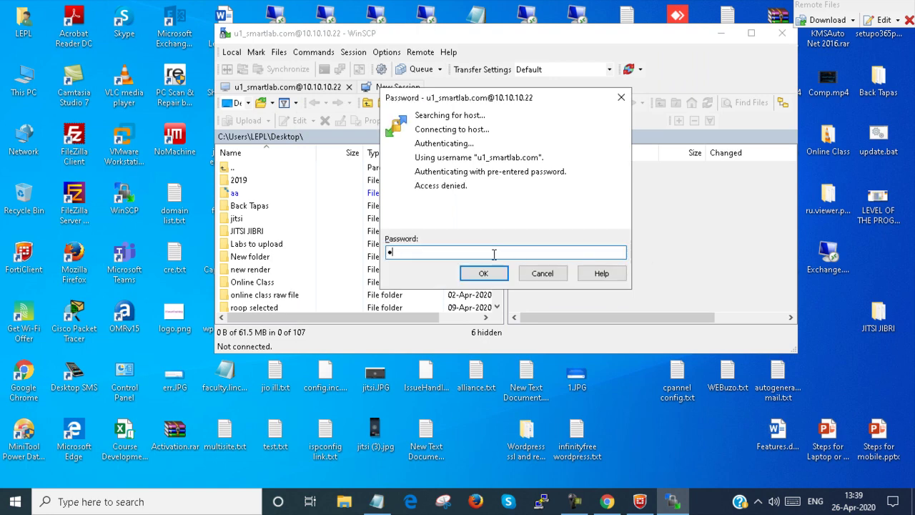
- Re-enter the password at WinSCP's prompt after the Access denied error
{"action": "type", "text": "*******"}
{"action": "key", "text": "Return"}
{"action": "left_click", "coordinate": [607, 502]}
- Set and confirm a new password for FTP user u1_smartlab.com, acknowledging the success message
{"action": "left_click", "coordinate": [837, 245]}
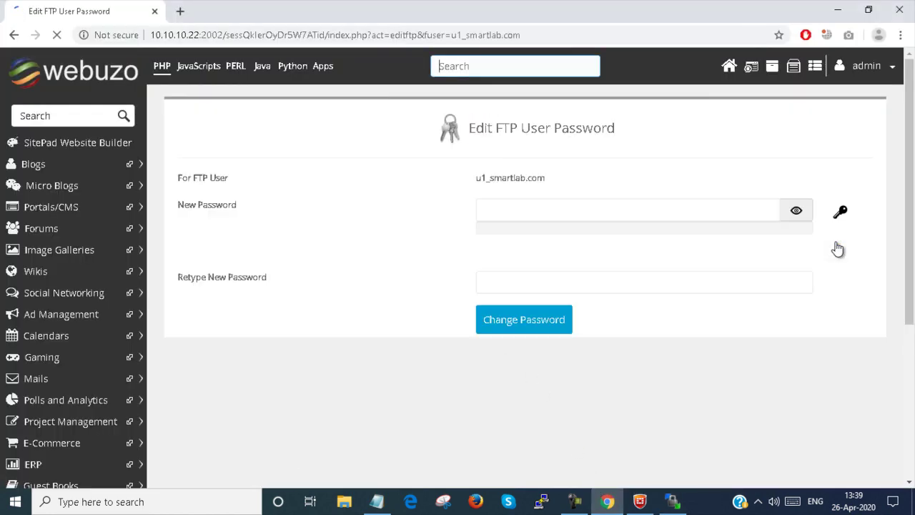
{"action": "left_click", "coordinate": [574, 206]}
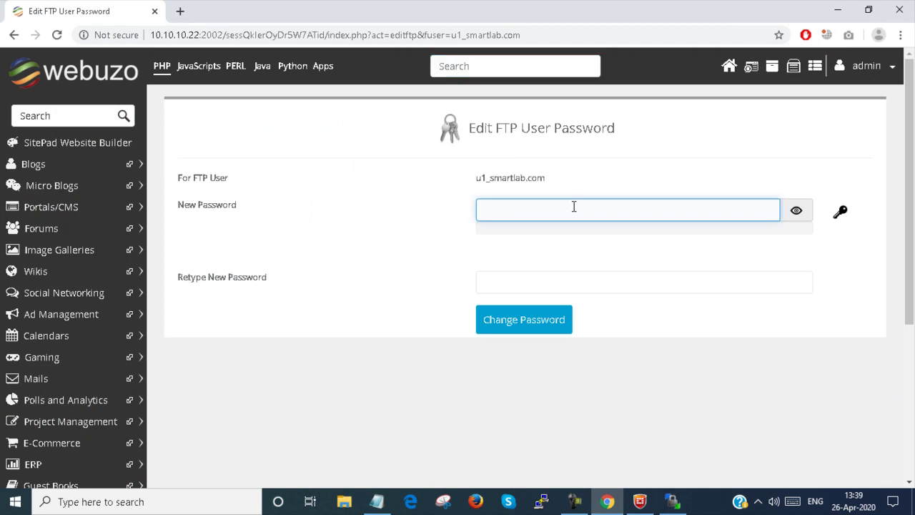
{"action": "type", "text": "******"}
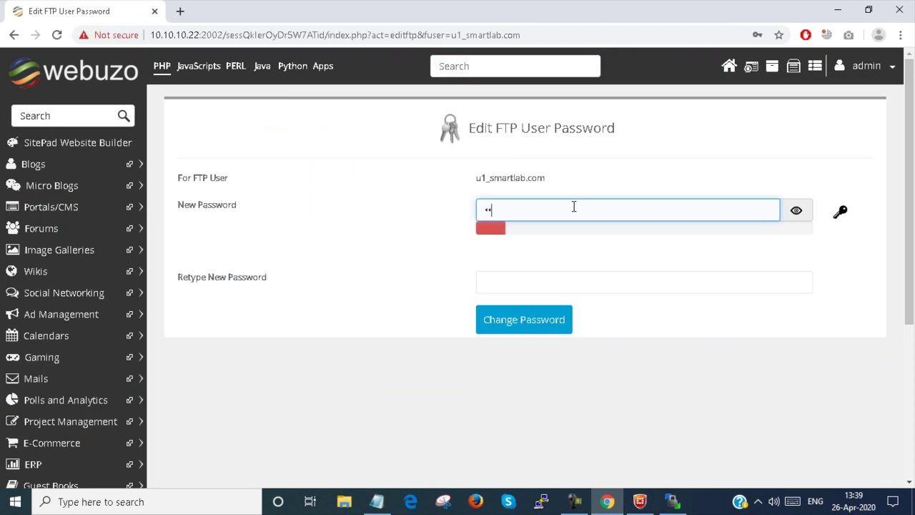
{"action": "type", "text": "*"}
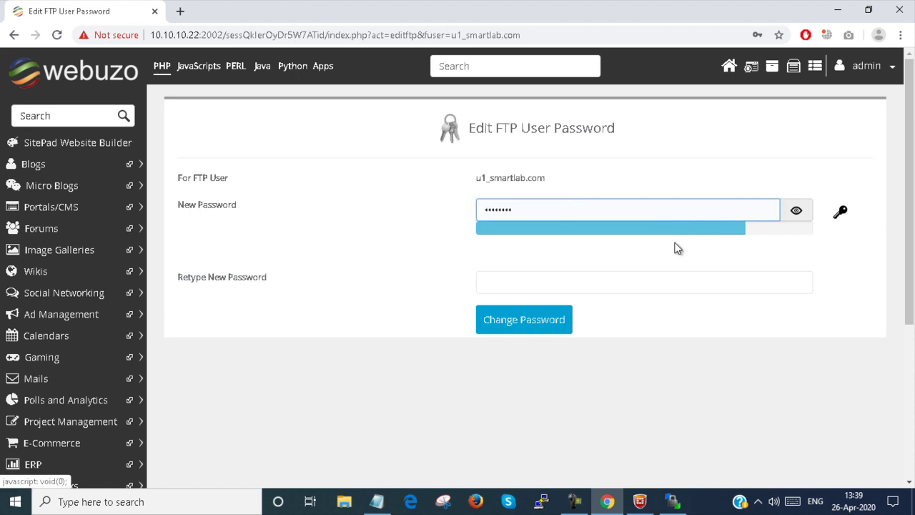
{"action": "left_click", "coordinate": [655, 280]}
{"action": "left_click", "coordinate": [796, 210]}
{"action": "left_click", "coordinate": [545, 283]}
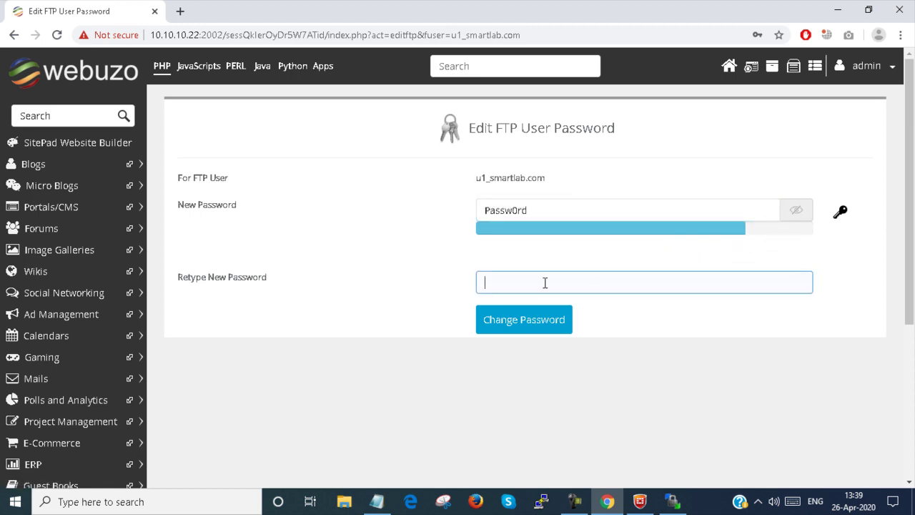
{"action": "type", "text": "Passw0"}
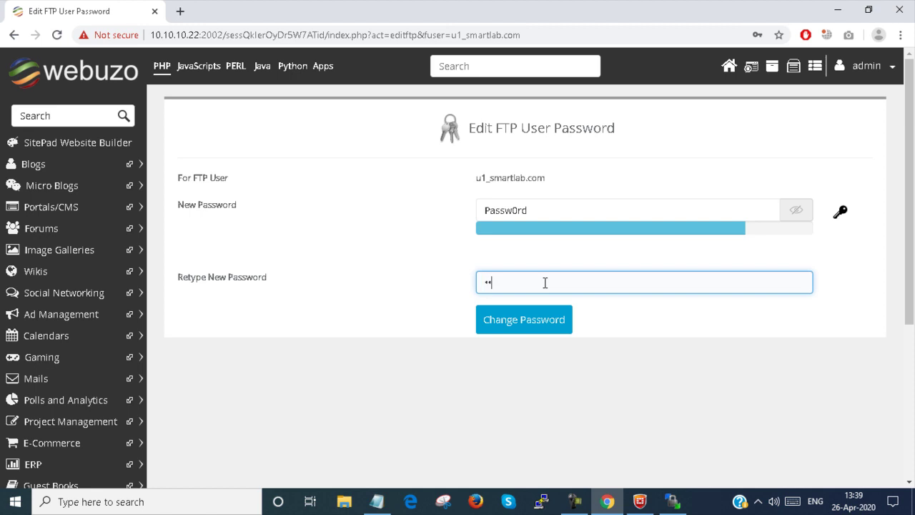
{"action": "type", "text": "rd"}
{"action": "left_click", "coordinate": [512, 329]}
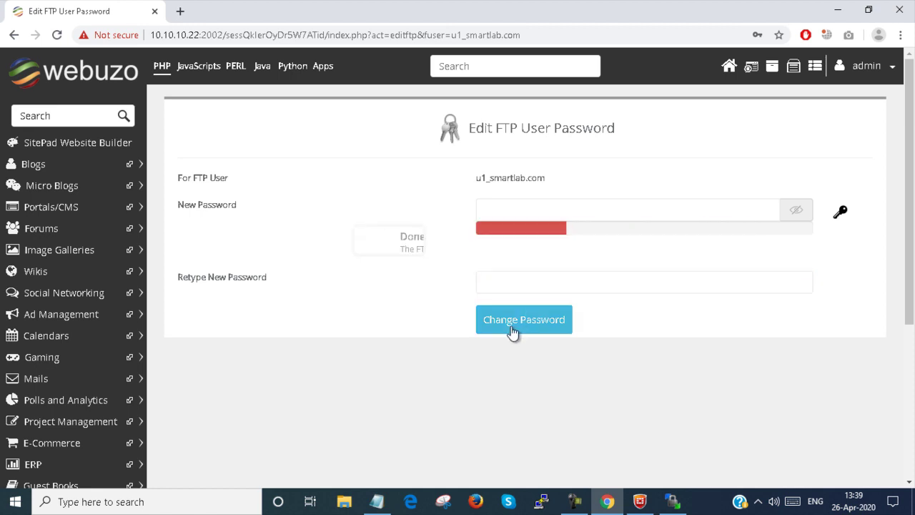
{"action": "left_click", "coordinate": [452, 299]}
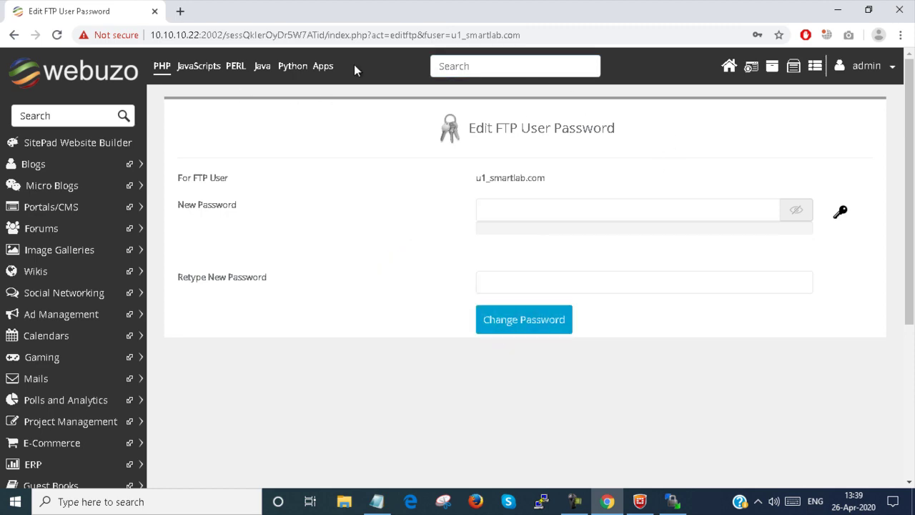
{"action": "left_click", "coordinate": [838, 10]}
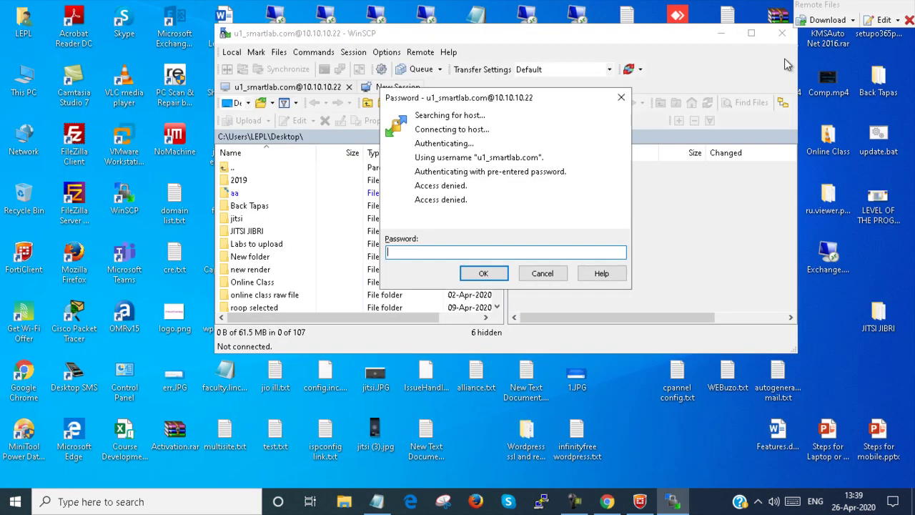
- Retry WinSCP's password prompt with the new password, then cancel after Access denied
{"action": "left_click", "coordinate": [511, 252]}
{"action": "type", "text": "••••••••"}
{"action": "key", "text": "Return"}
{"action": "left_click", "coordinate": [542, 273]}
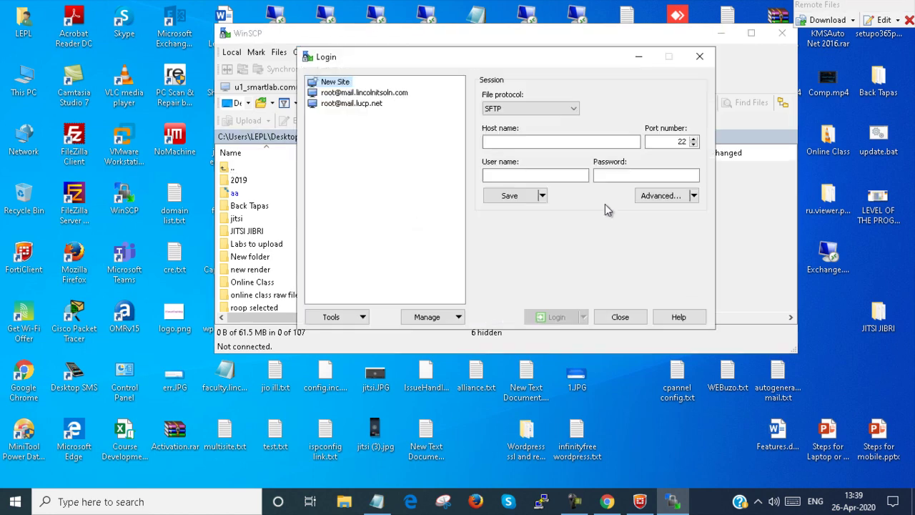
{"action": "left_click", "coordinate": [611, 503]}
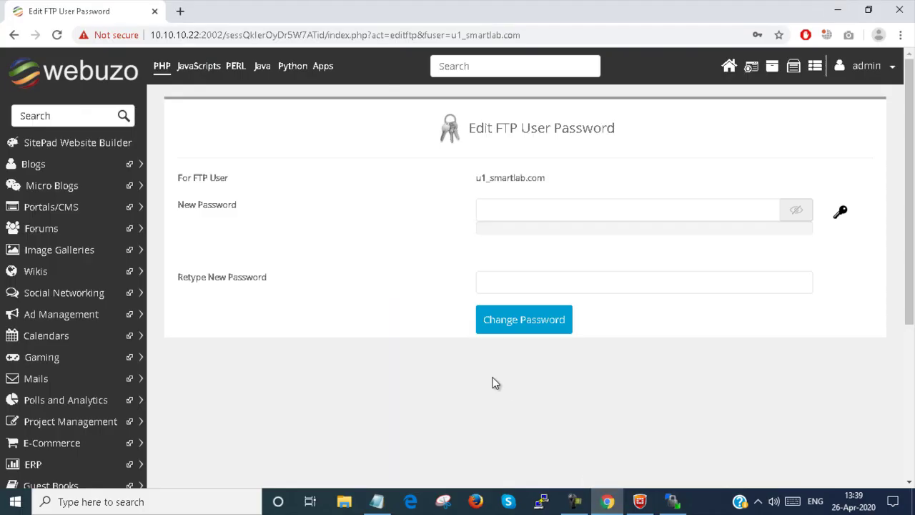
- Reopen the Manage FTP list from the Webuzo dashboard and open a new Chrome tab
{"action": "left_click", "coordinate": [728, 67]}
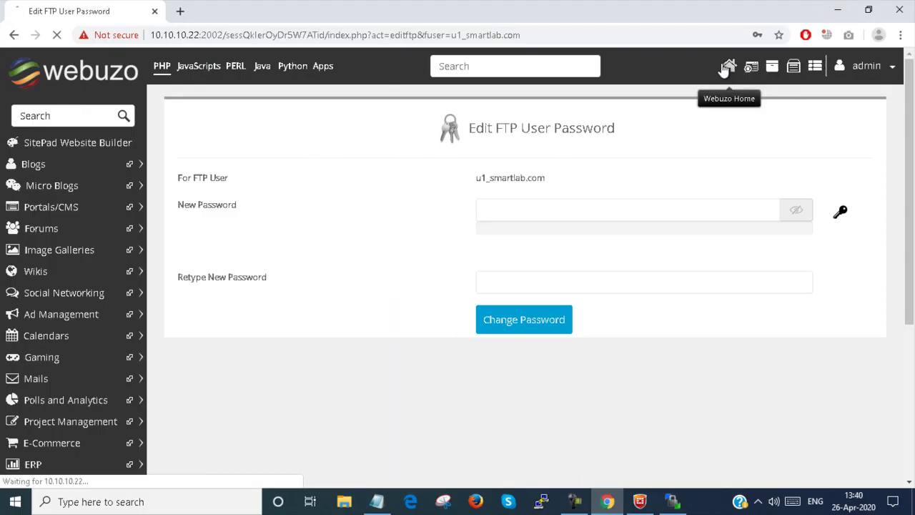
{"action": "left_click", "coordinate": [504, 286]}
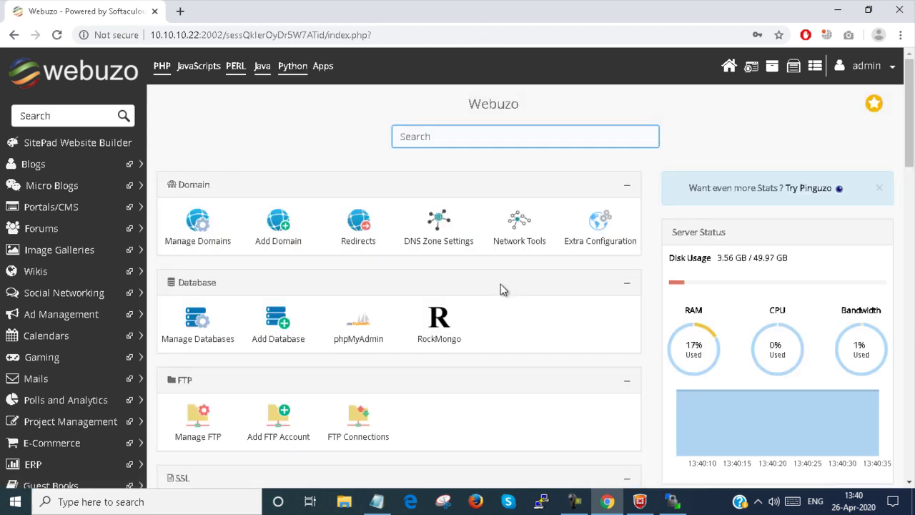
{"action": "left_click", "coordinate": [206, 413]}
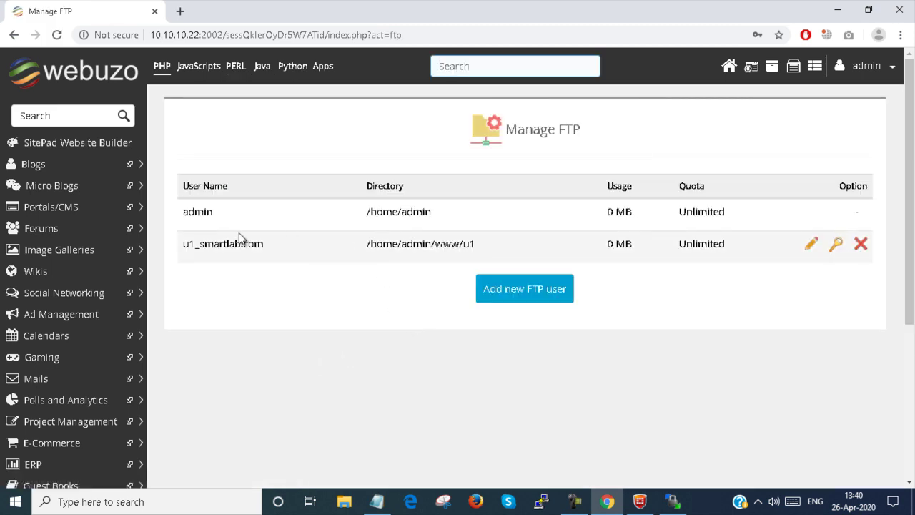
{"action": "left_click", "coordinate": [180, 12]}
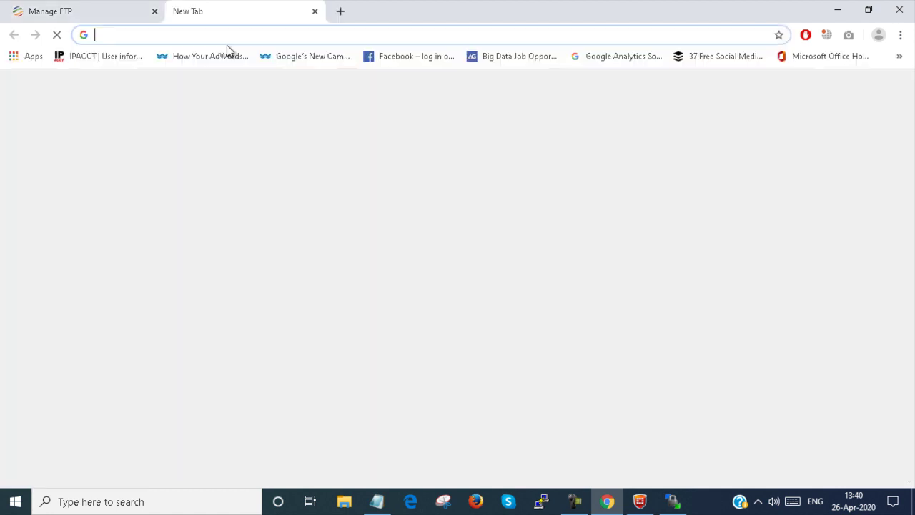
- Sign in to ftp://10.10.10.22 in Chrome as u1_smartlab.com with the new password, declining to save it
{"action": "left_click", "coordinate": [236, 36]}
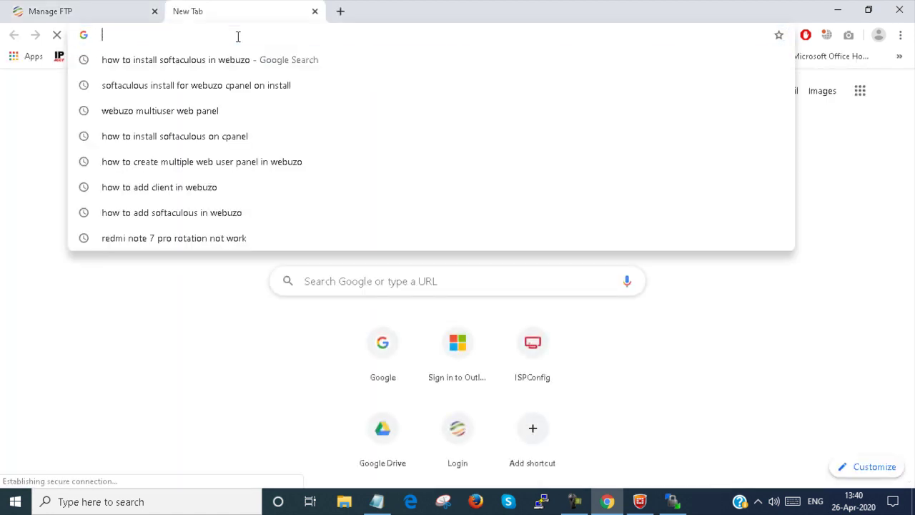
{"action": "type", "text": "ftp://"}
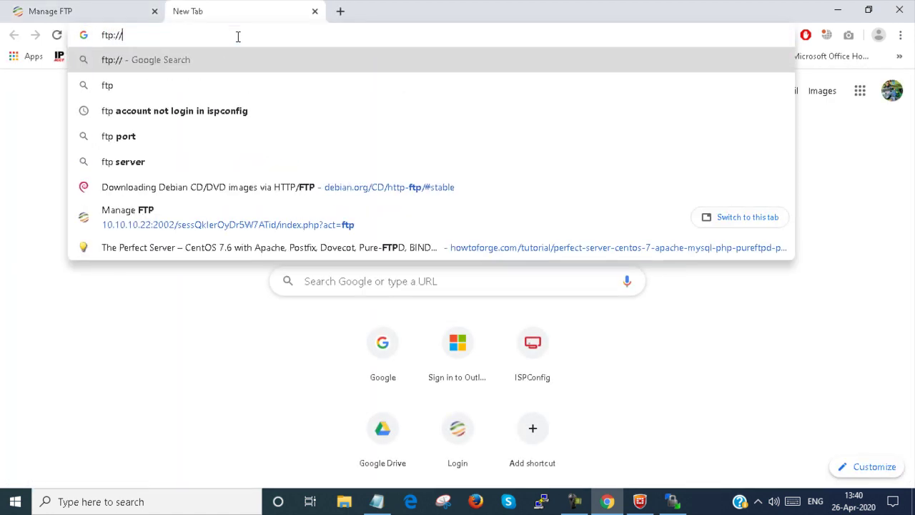
{"action": "type", "text": "10."}
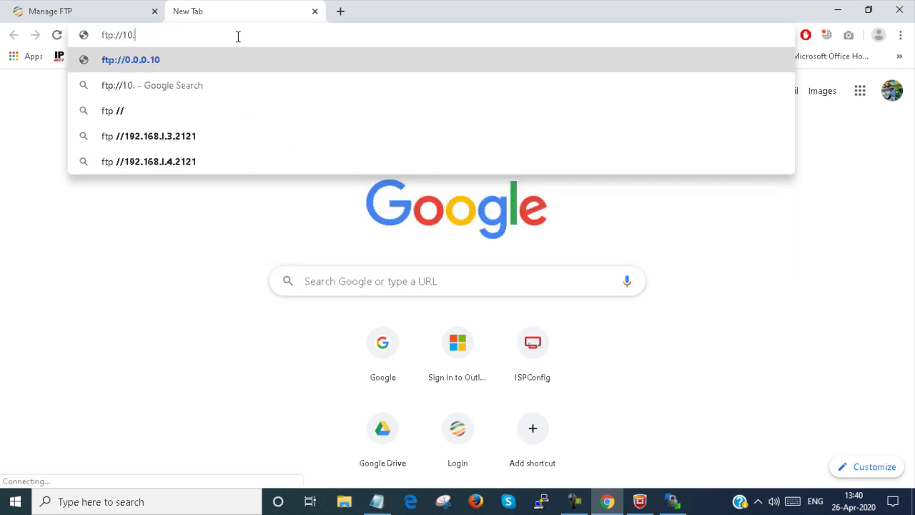
{"action": "type", "text": "10.10.22"}
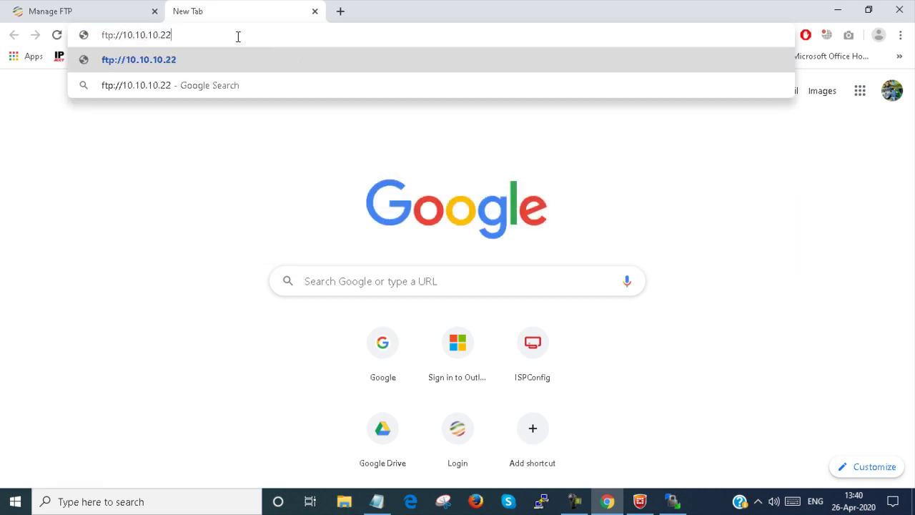
{"action": "key", "text": "Return"}
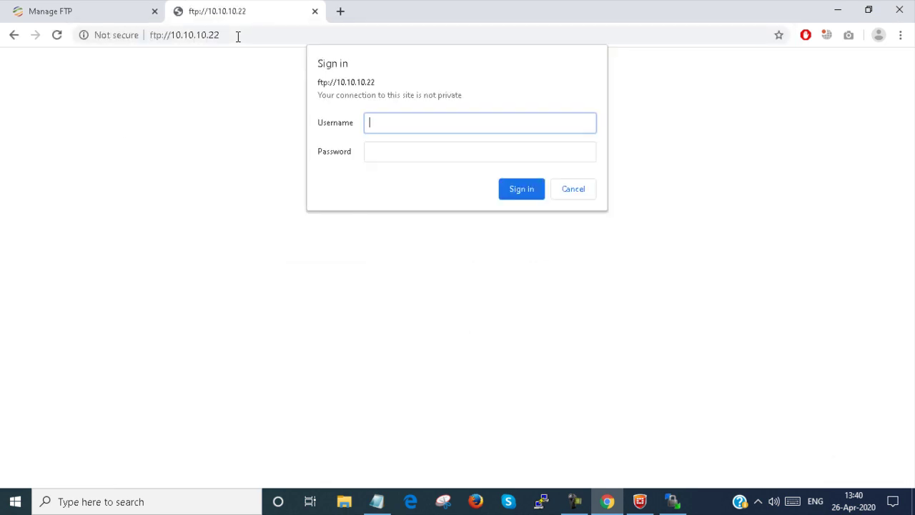
{"action": "type", "text": "u1_smartlab.com"}
{"action": "key", "text": "Tab"}
{"action": "type", "text": "••"}
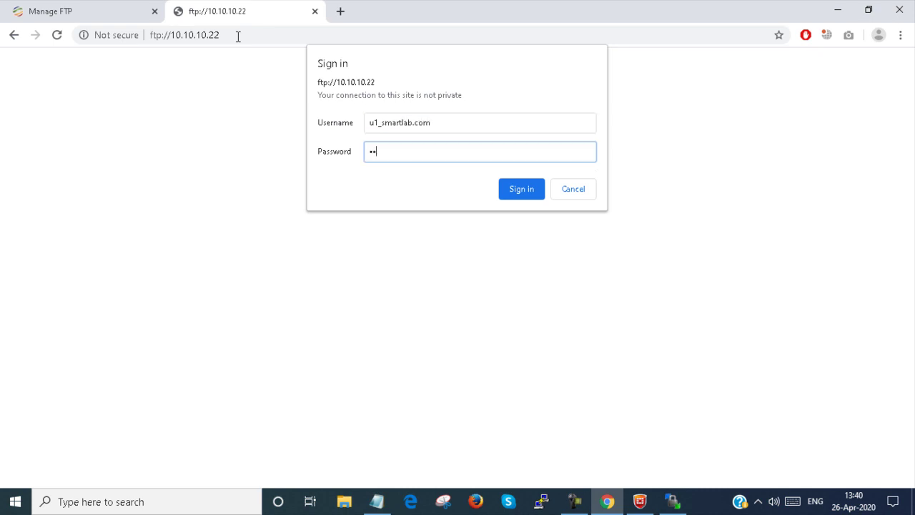
{"action": "type", "text": "••••••"}
{"action": "key", "text": "Return"}
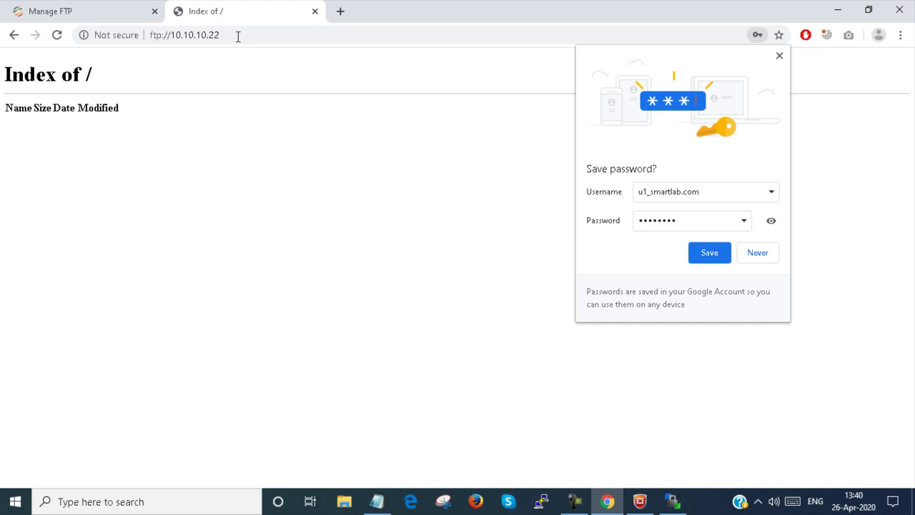
{"action": "left_click", "coordinate": [762, 259]}
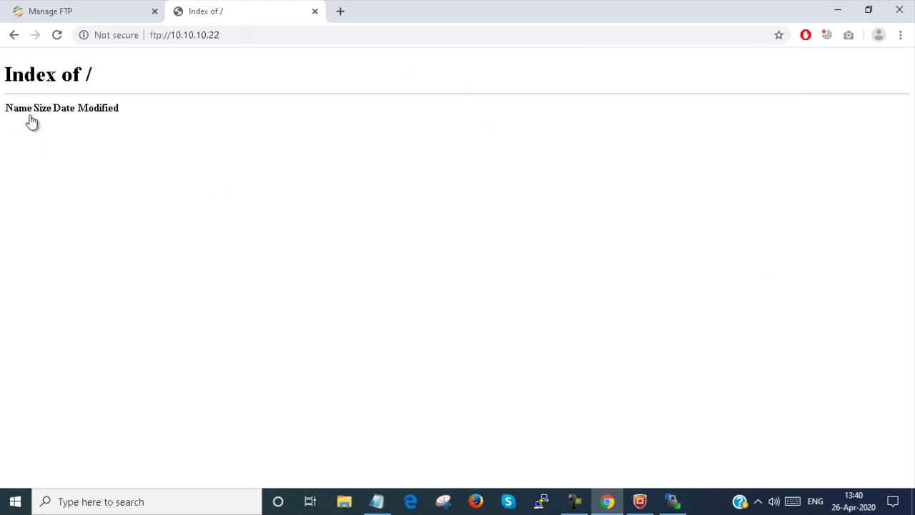
- Log in to WinSCP over FTP to host 10.10.10.22 as u1_smartlab.com with the new password
{"action": "left_click", "coordinate": [837, 9]}
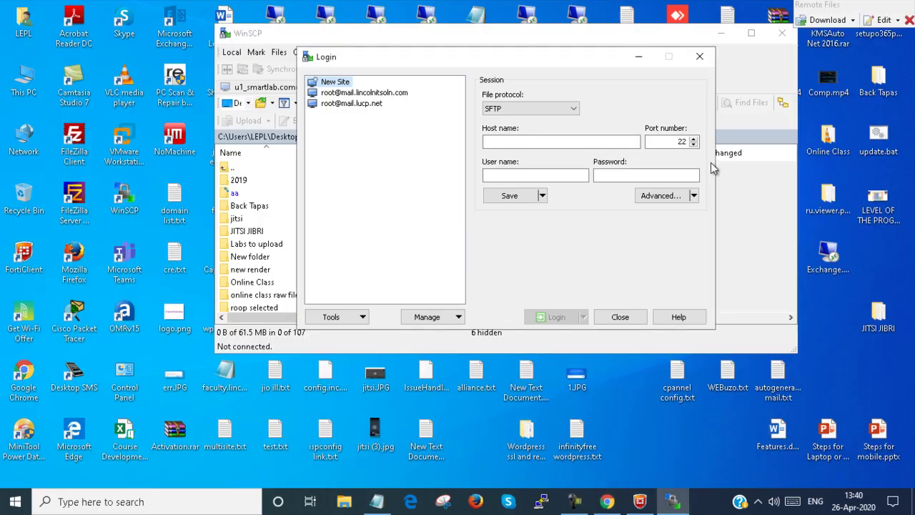
{"action": "left_click", "coordinate": [530, 109]}
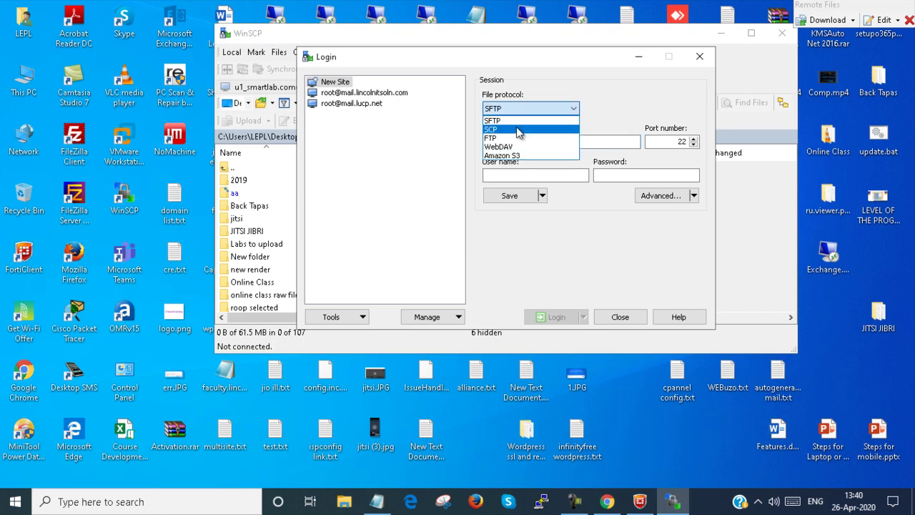
{"action": "left_click", "coordinate": [515, 137]}
{"action": "left_click", "coordinate": [513, 142]}
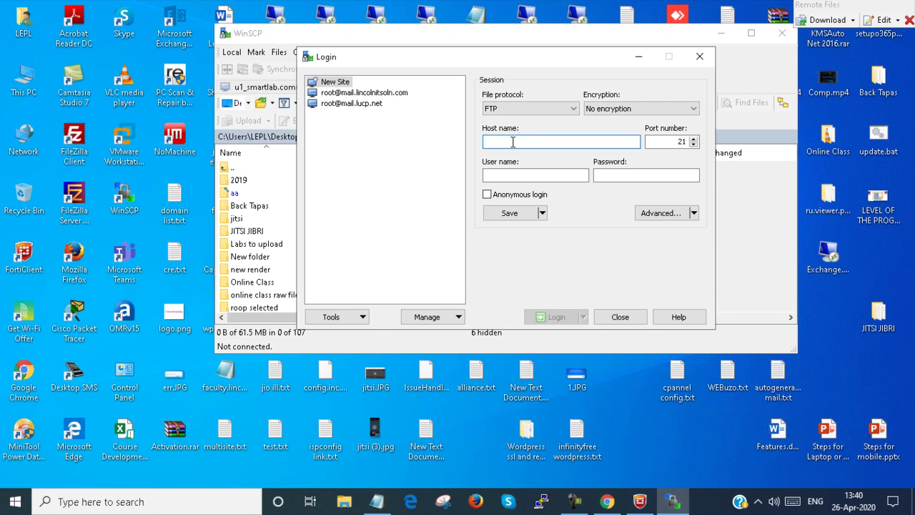
{"action": "type", "text": "10.10.10"}
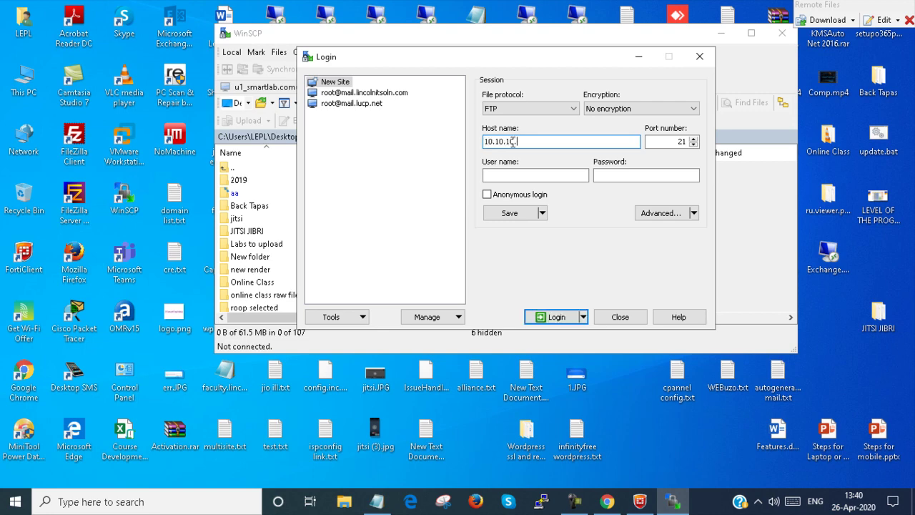
{"action": "type", "text": ".222"}
{"action": "key", "text": "BackSpace"}
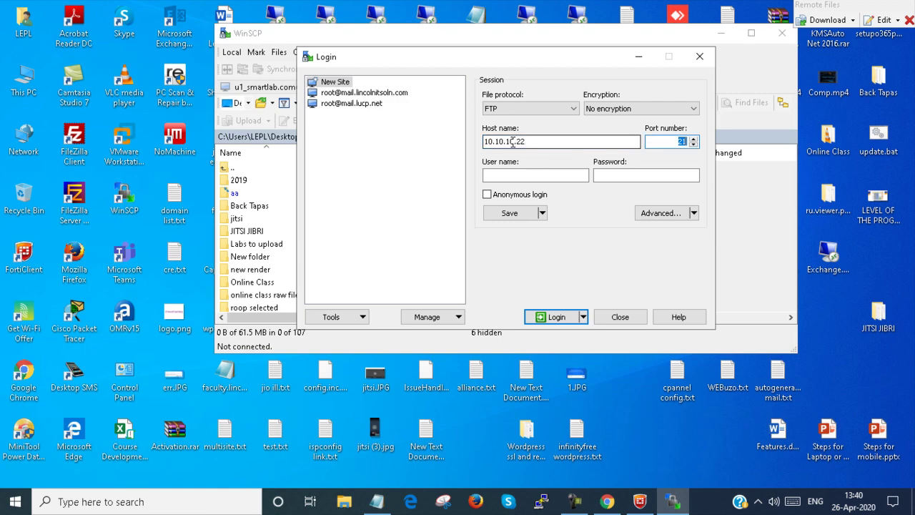
{"action": "key", "text": "Tab"}
{"action": "type", "text": "u1"}
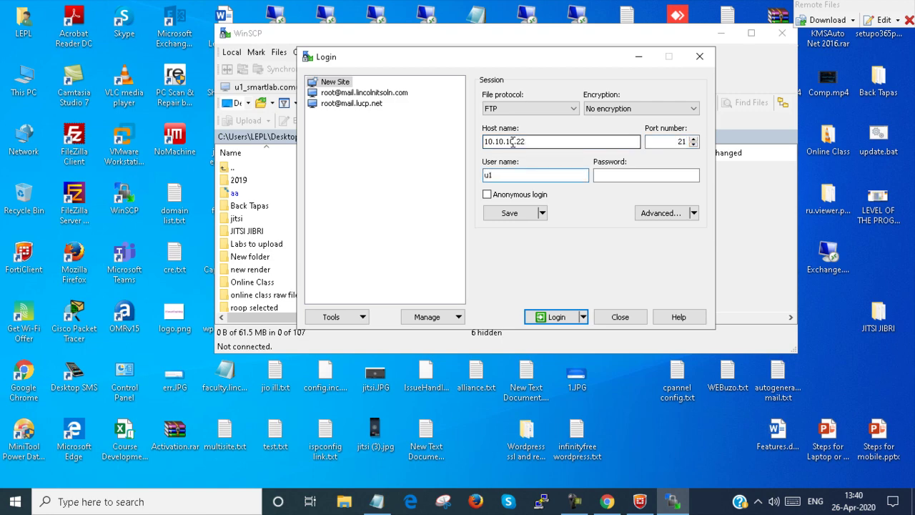
{"action": "type", "text": "_smartlab.com"}
{"action": "key", "text": "Tab"}
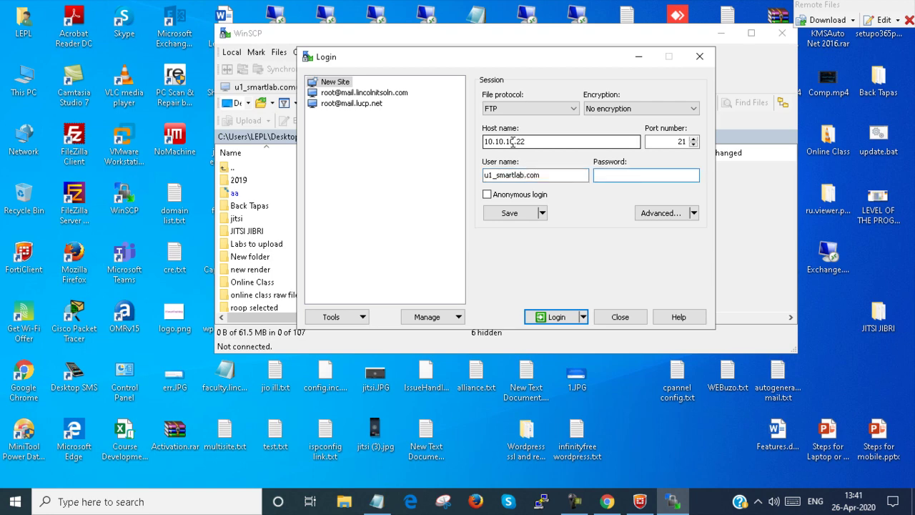
{"action": "type", "text": "********"}
{"action": "key", "text": "Return"}
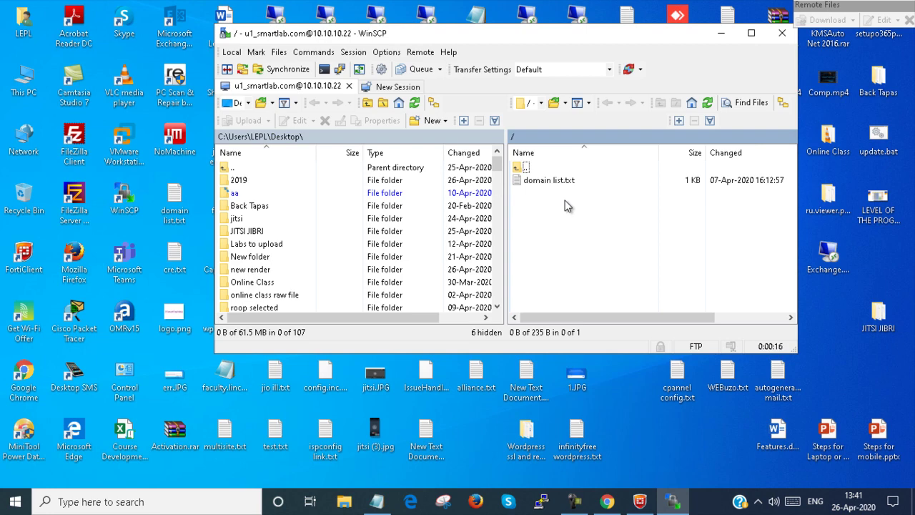
- Refresh Chrome's FTP index of 10.10.10.22 to show domain list.txt, then return to Manage FTP
{"action": "left_click", "coordinate": [607, 501]}
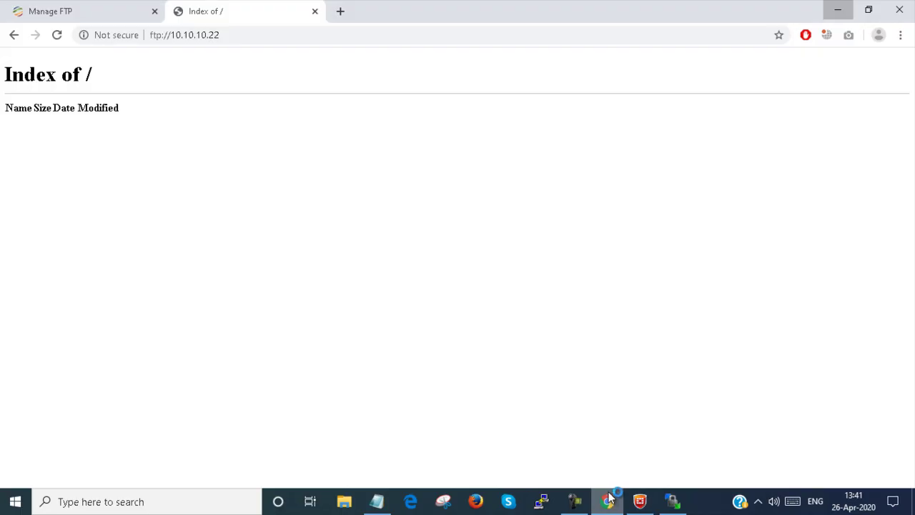
{"action": "left_click", "coordinate": [60, 41]}
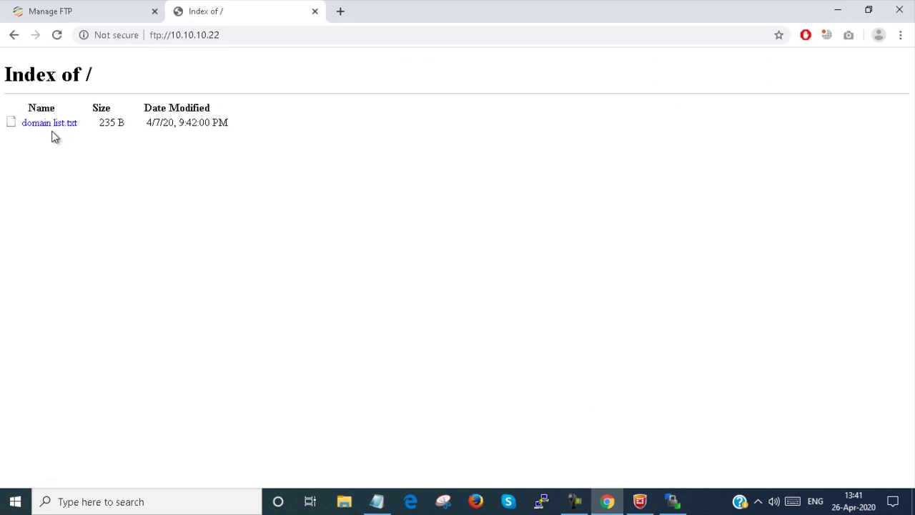
{"action": "left_click", "coordinate": [93, 18]}
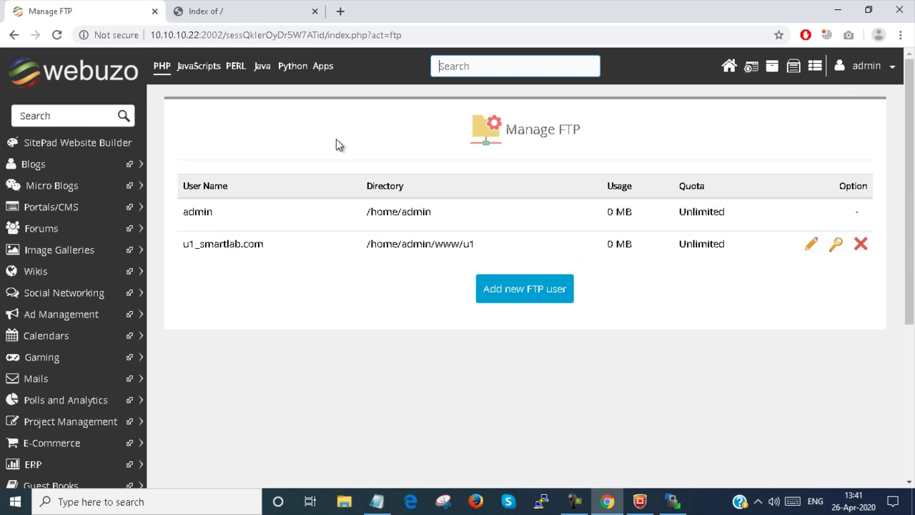
- In FTP Connections, disconnect the FTP user's active session and confirm
{"action": "key", "text": "F5"}
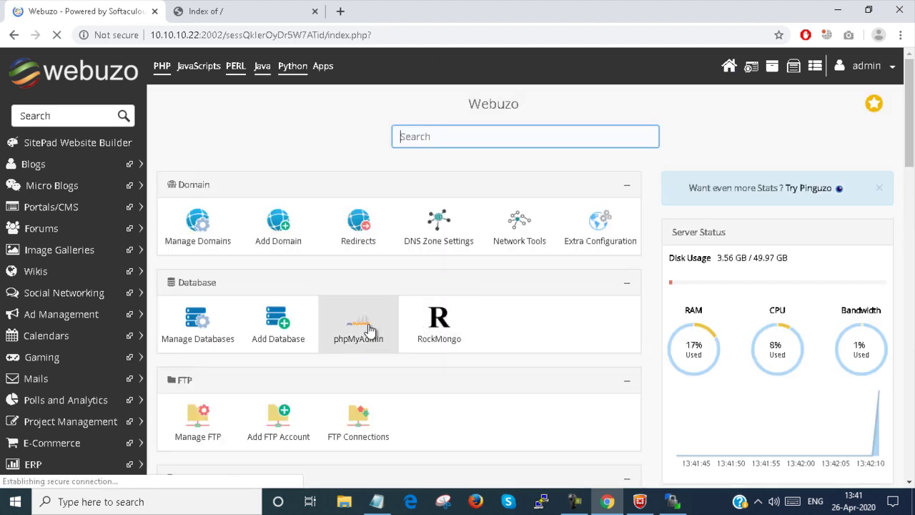
{"action": "left_click", "coordinate": [378, 415]}
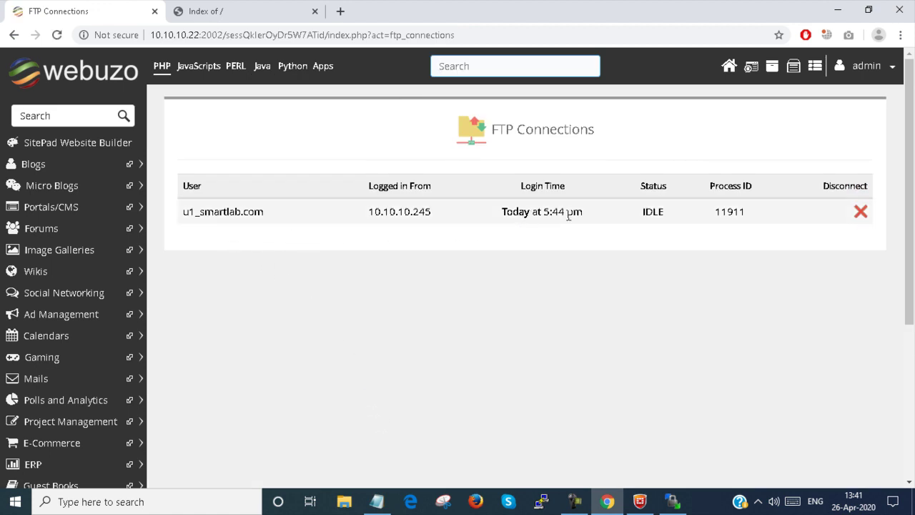
{"action": "left_click_drag", "start_coordinate": [180, 212], "coordinate": [766, 220]}
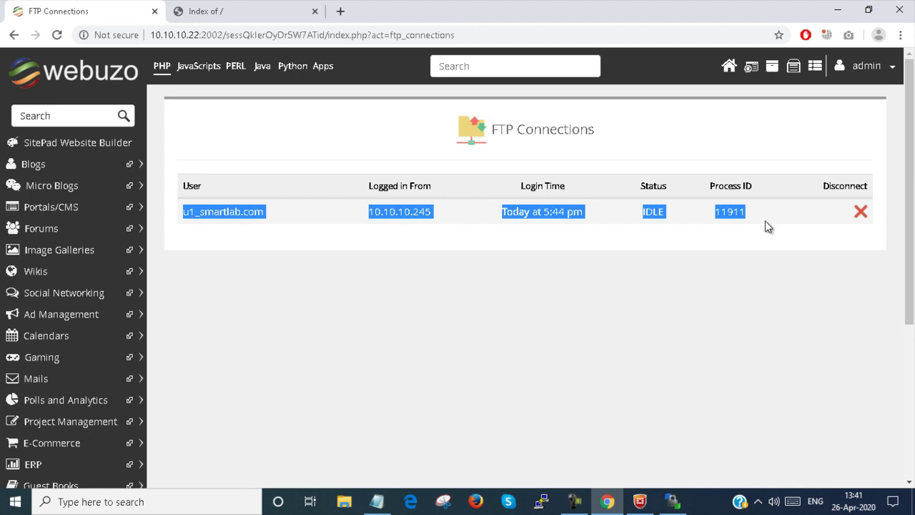
{"action": "left_click", "coordinate": [765, 220]}
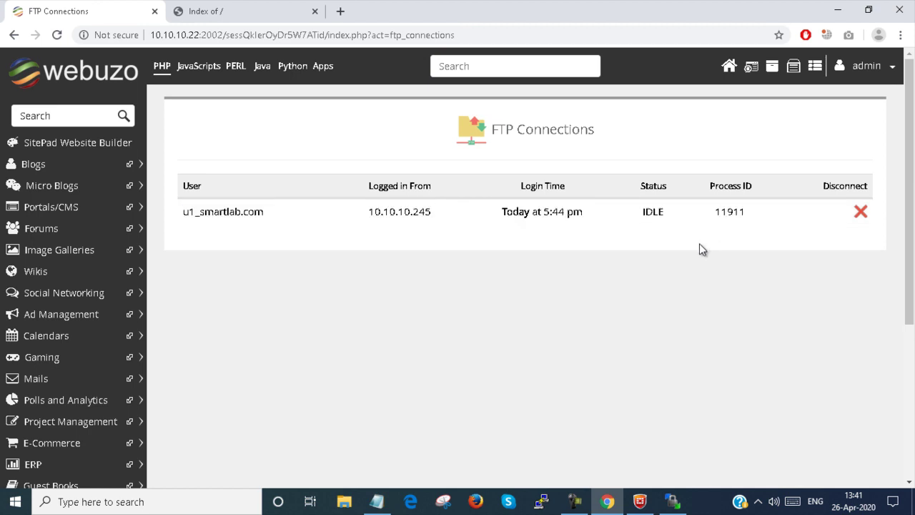
{"action": "left_click", "coordinate": [862, 214]}
{"action": "left_click", "coordinate": [425, 294]}
- Dismiss WinSCP's lost-connection error, close WinSCP, and acknowledge Webuzo's disconnection message
{"action": "left_click", "coordinate": [673, 502]}
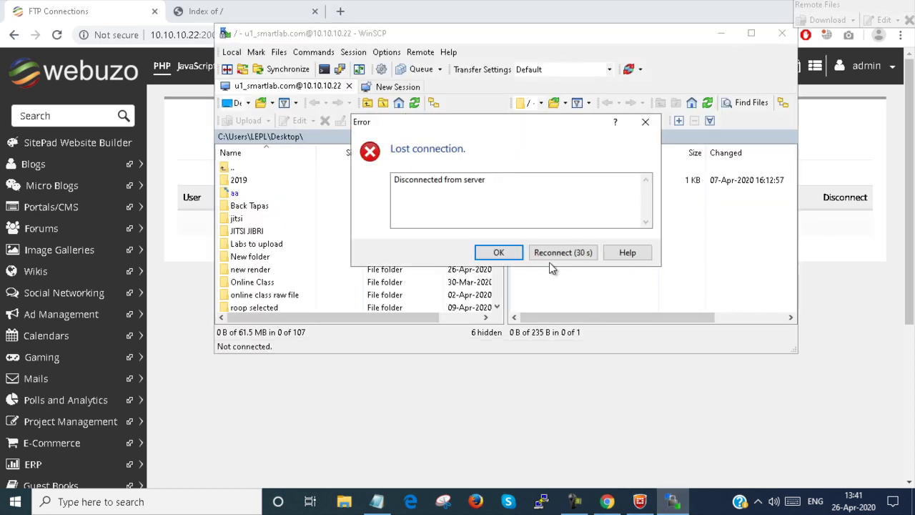
{"action": "left_click", "coordinate": [493, 251]}
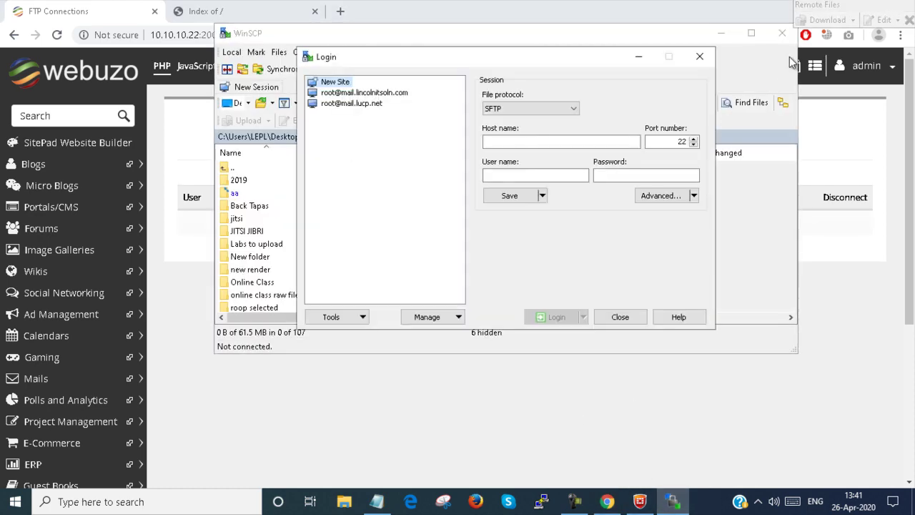
{"action": "left_click", "coordinate": [708, 57]}
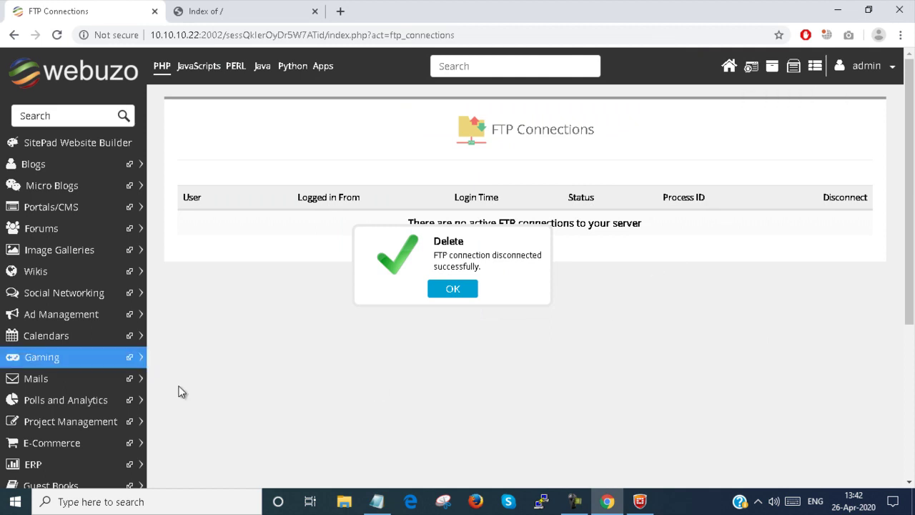
{"action": "left_click", "coordinate": [452, 291]}
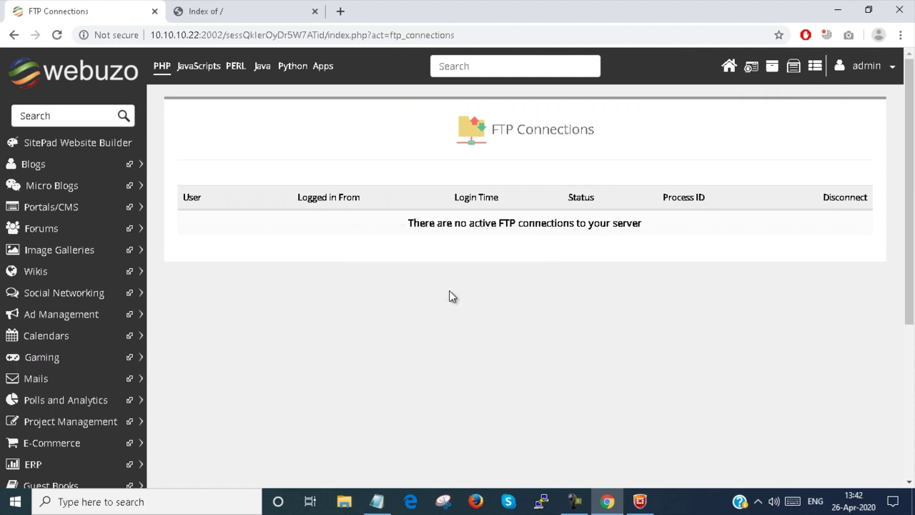